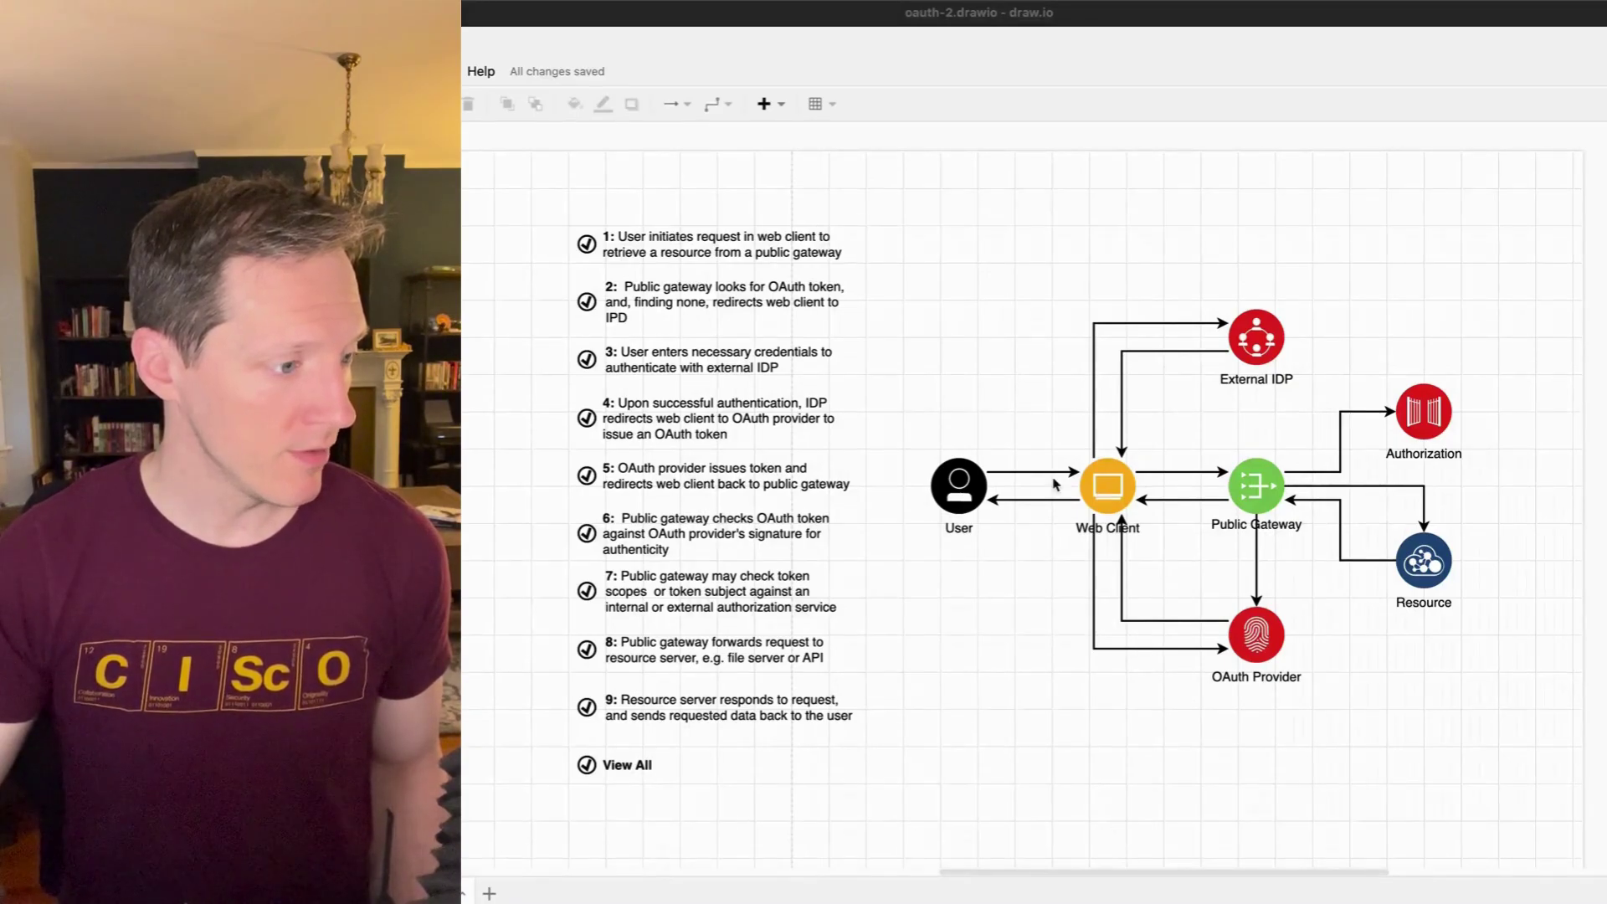
Add a test property 'whatever' with value 'val' to the User icon's data and apply it.
{"action": "right_click", "coordinate": [983, 487]}
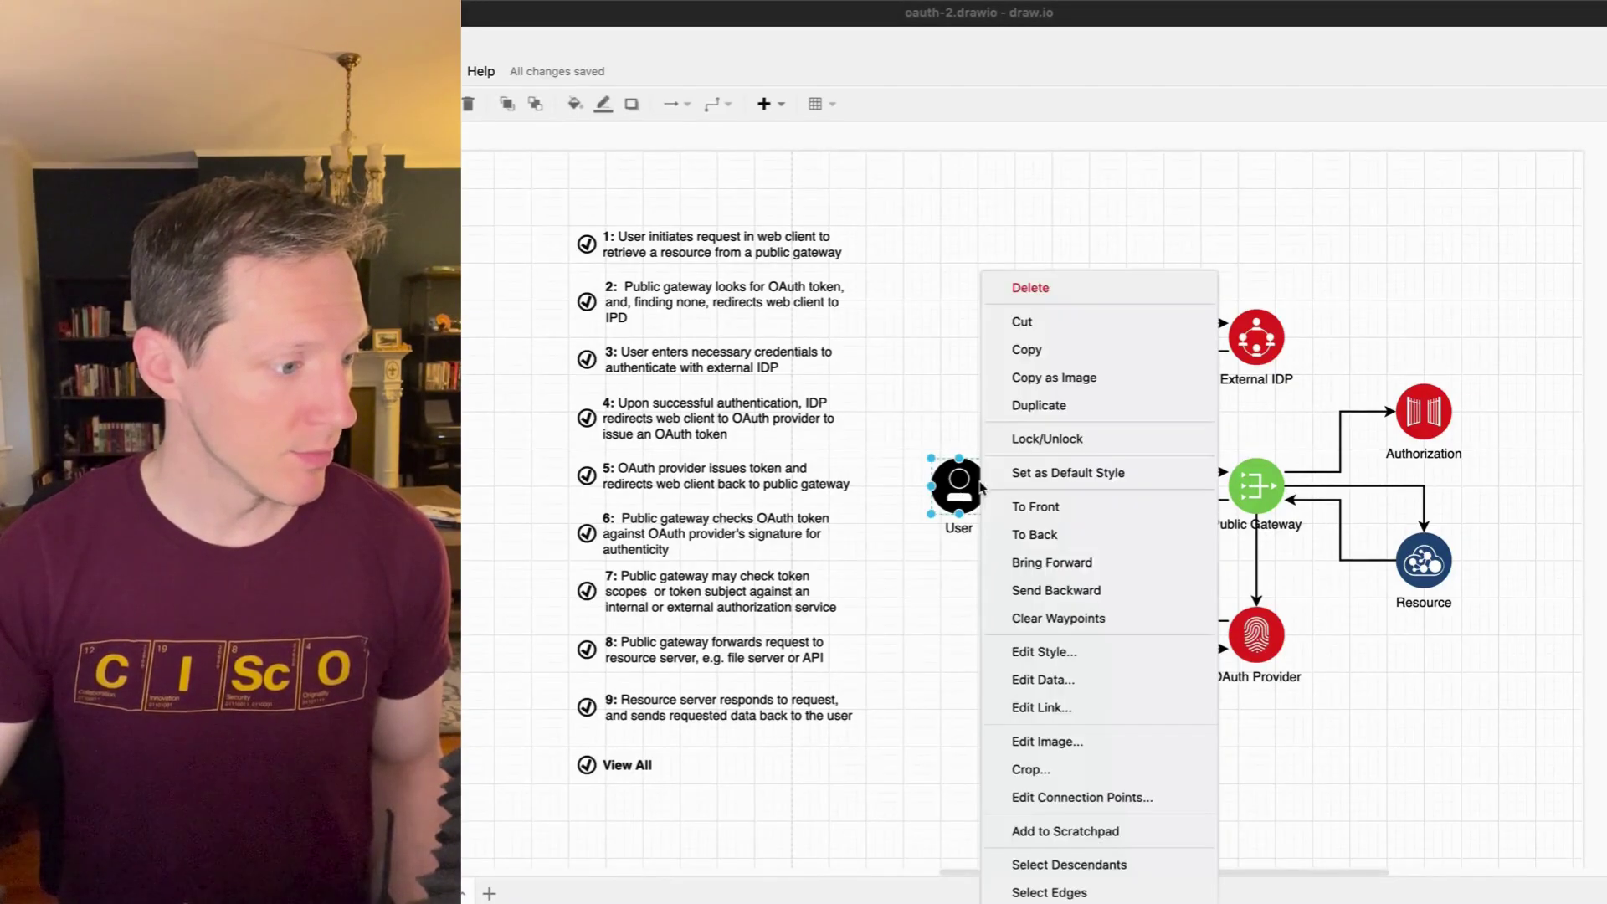
{"action": "left_click", "coordinate": [1070, 679]}
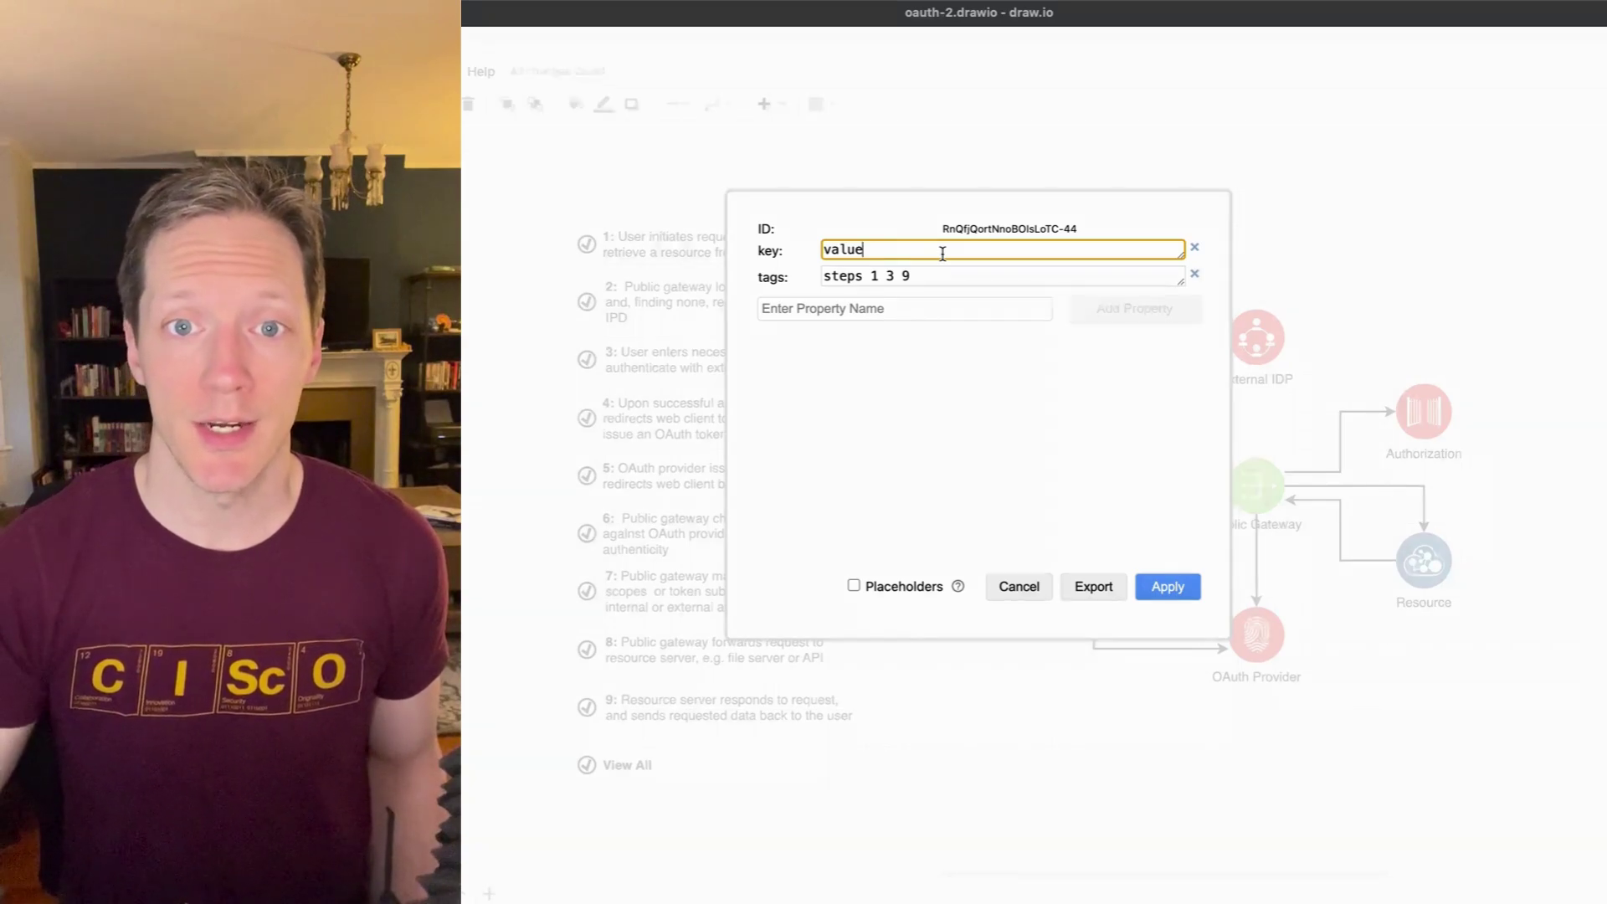
{"action": "left_click", "coordinate": [970, 308]}
{"action": "type", "text": "whateve"}
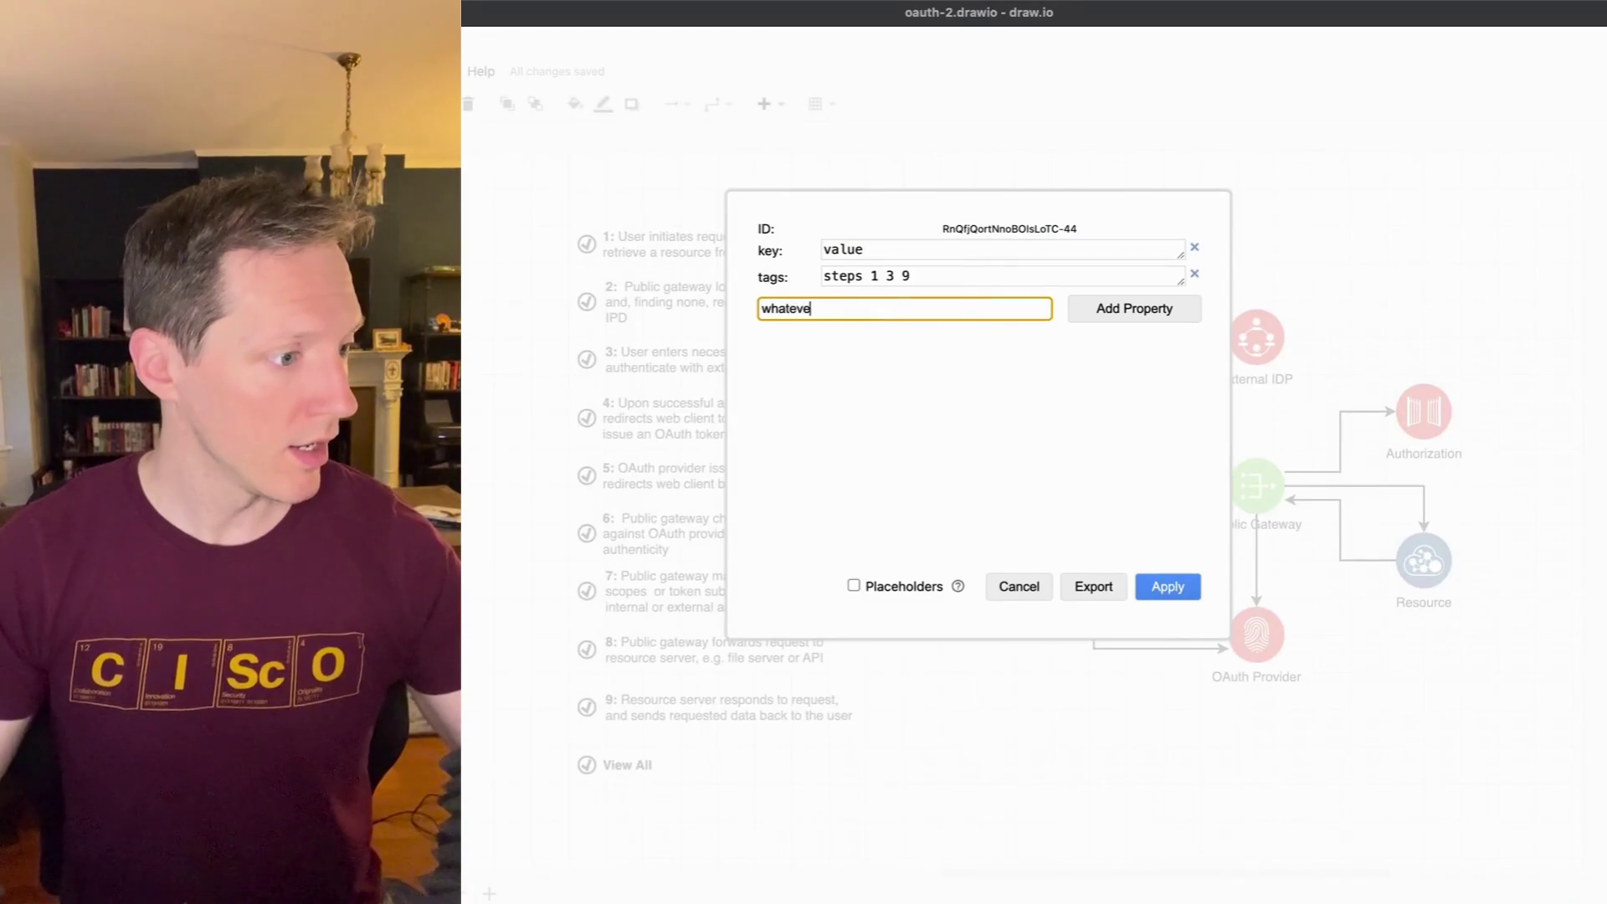
{"action": "type", "text": "r"}
{"action": "left_click", "coordinate": [1169, 318]}
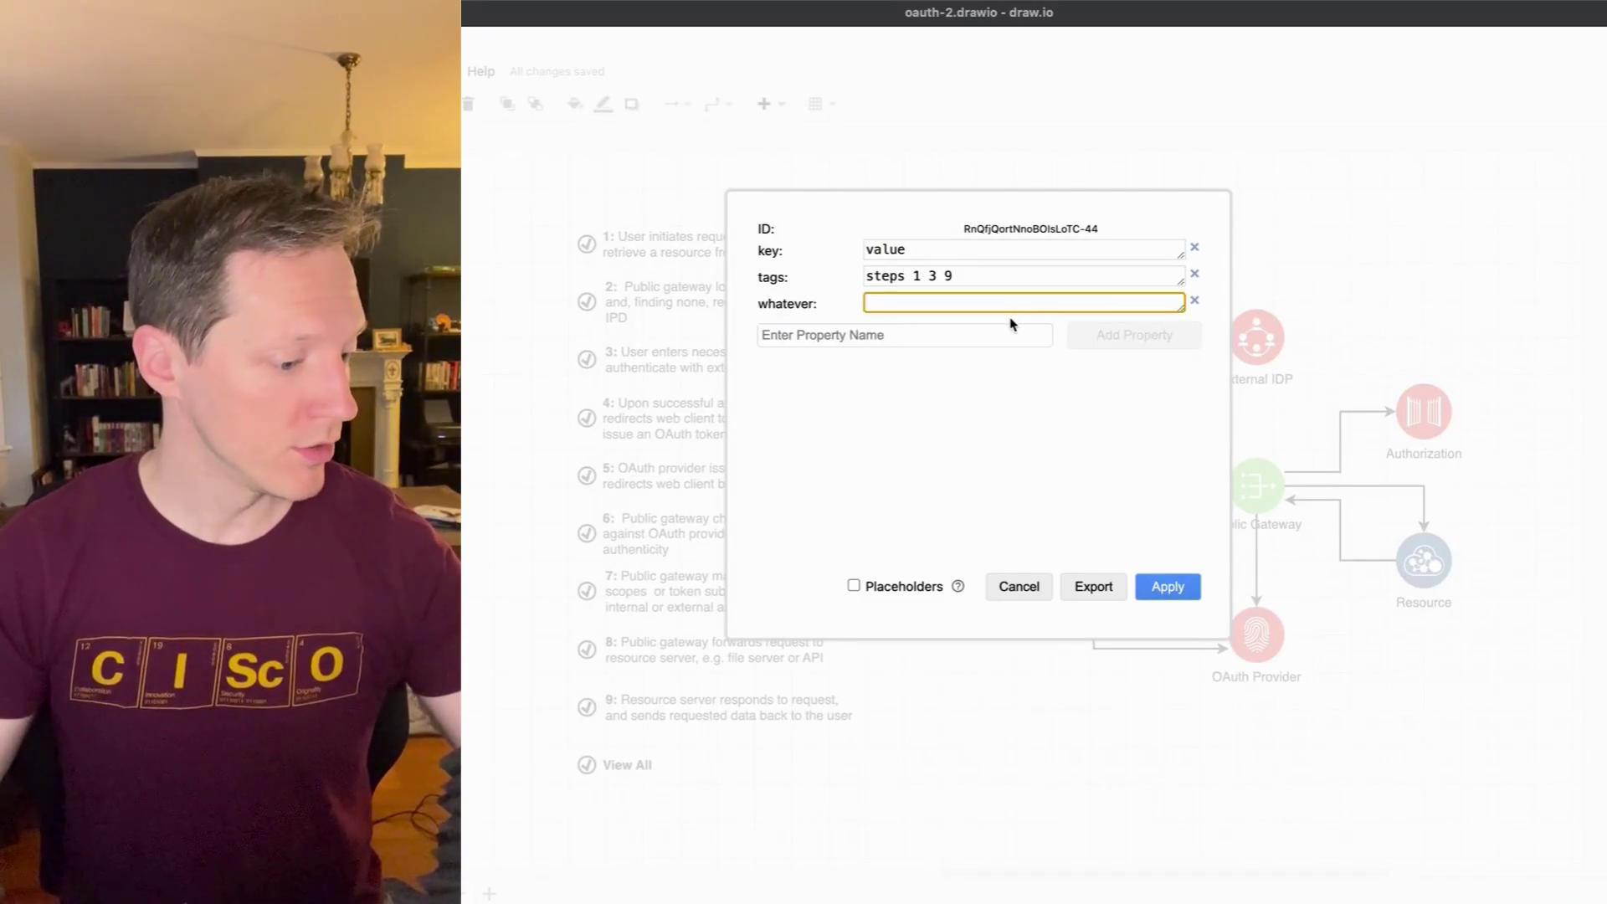
{"action": "type", "text": "val"}
{"action": "left_click", "coordinate": [1166, 583]}
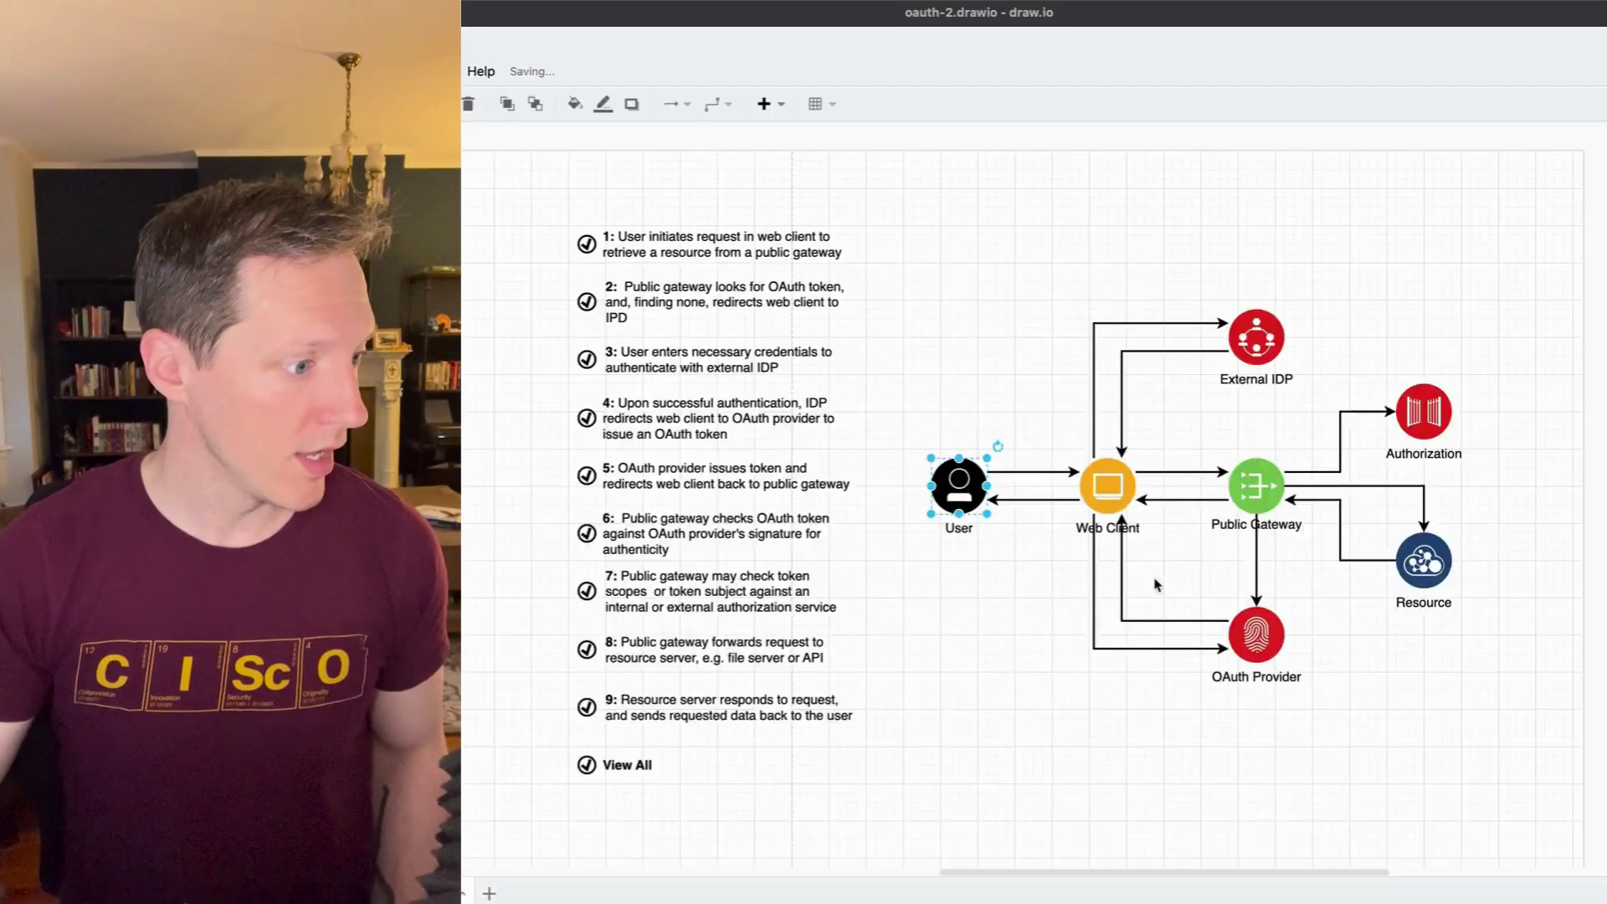
Reopen the User icon's data, delete the whatever and key properties, and inspect the tags 'steps 1 3 9'.
{"action": "right_click", "coordinate": [959, 486]}
{"action": "left_click", "coordinate": [1041, 678]}
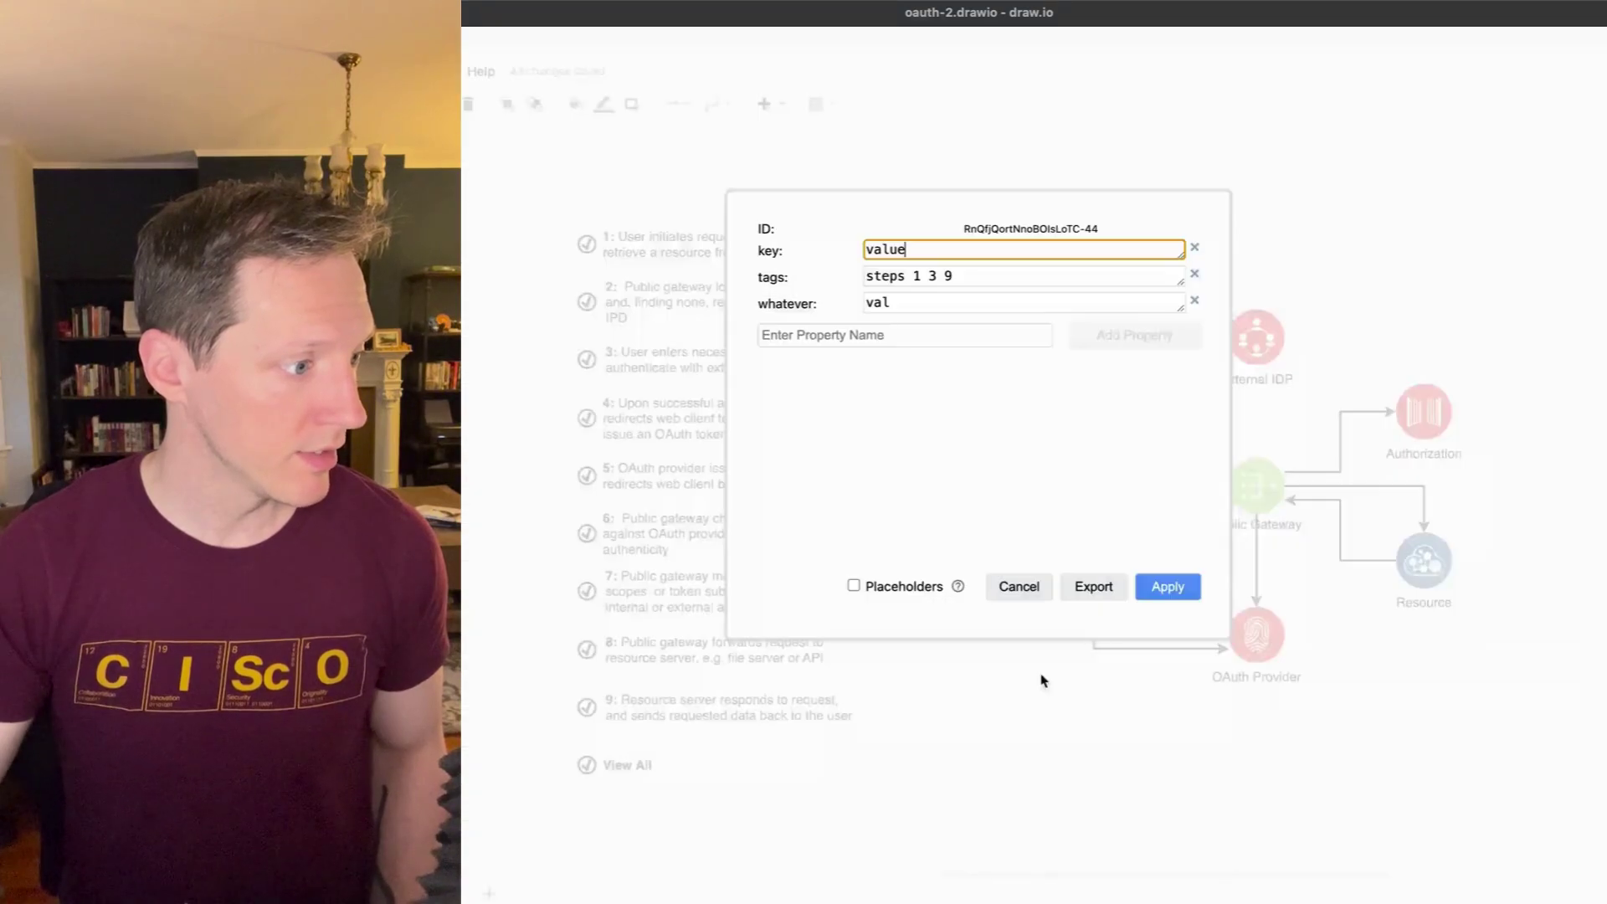
{"action": "left_click", "coordinate": [1196, 303]}
{"action": "left_click", "coordinate": [1196, 249]}
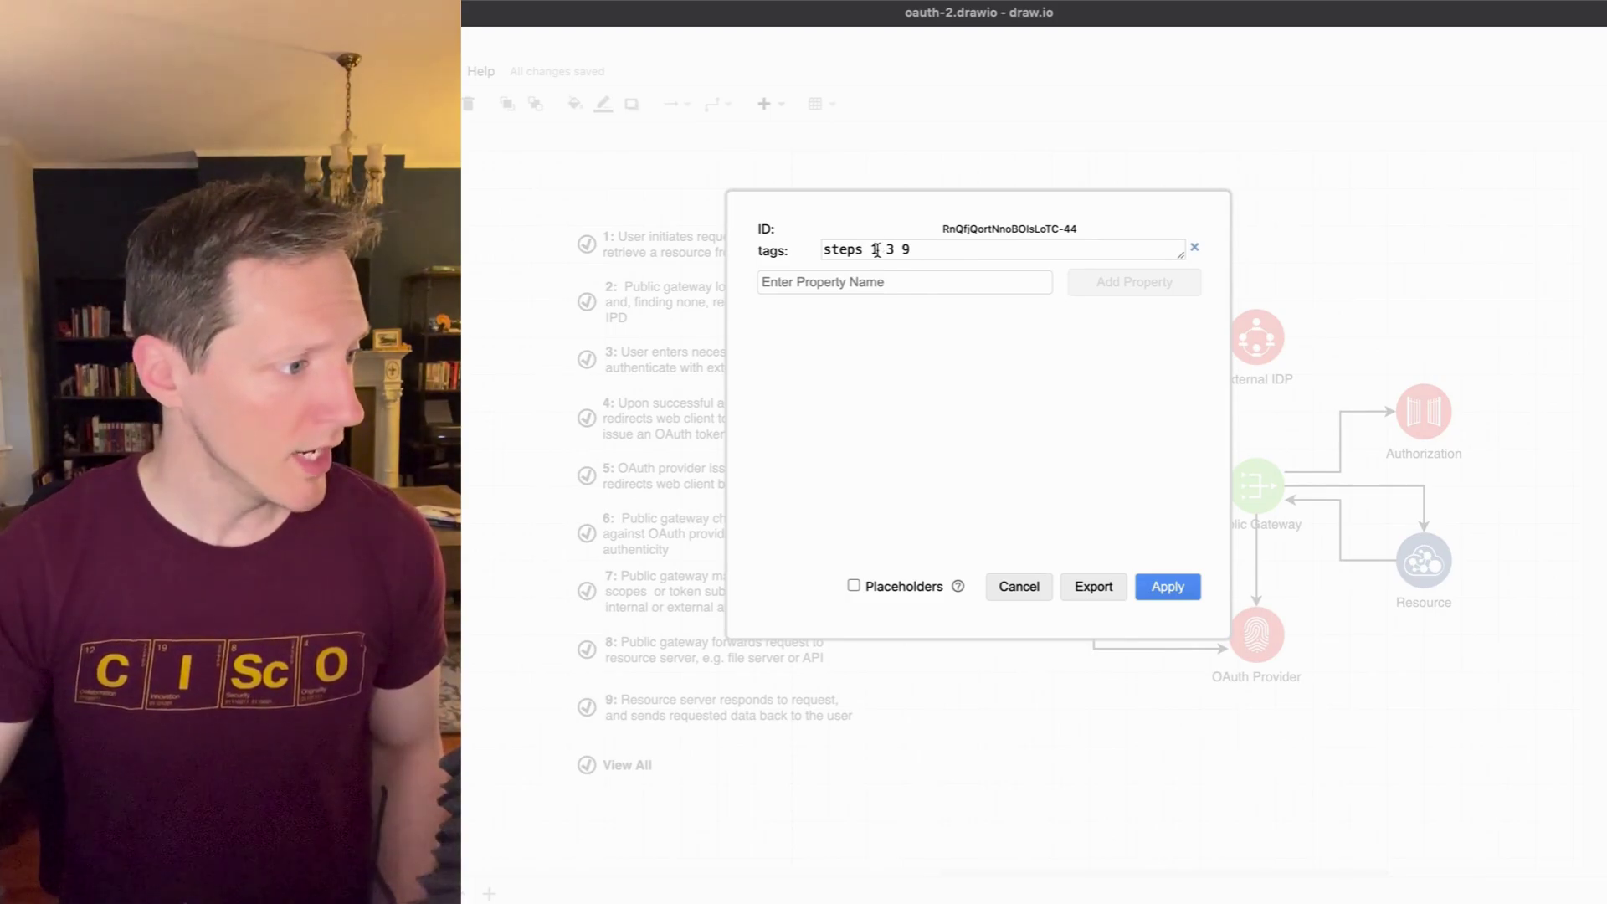
{"action": "double_click", "coordinate": [768, 250]}
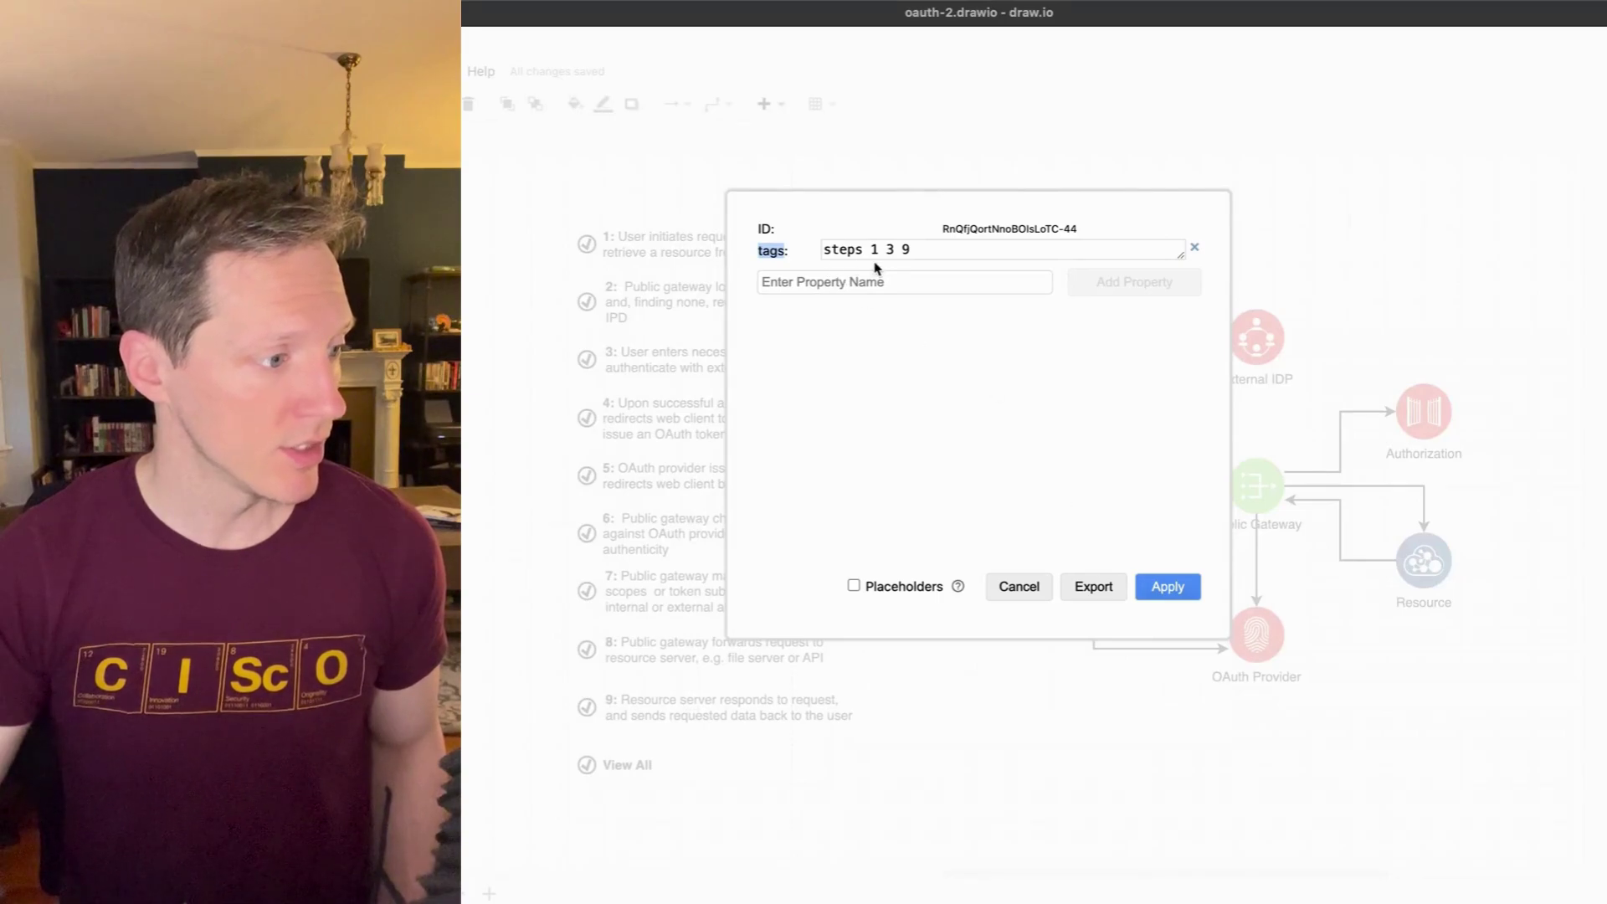
{"action": "left_click", "coordinate": [845, 254]}
{"action": "double_click", "coordinate": [845, 252]}
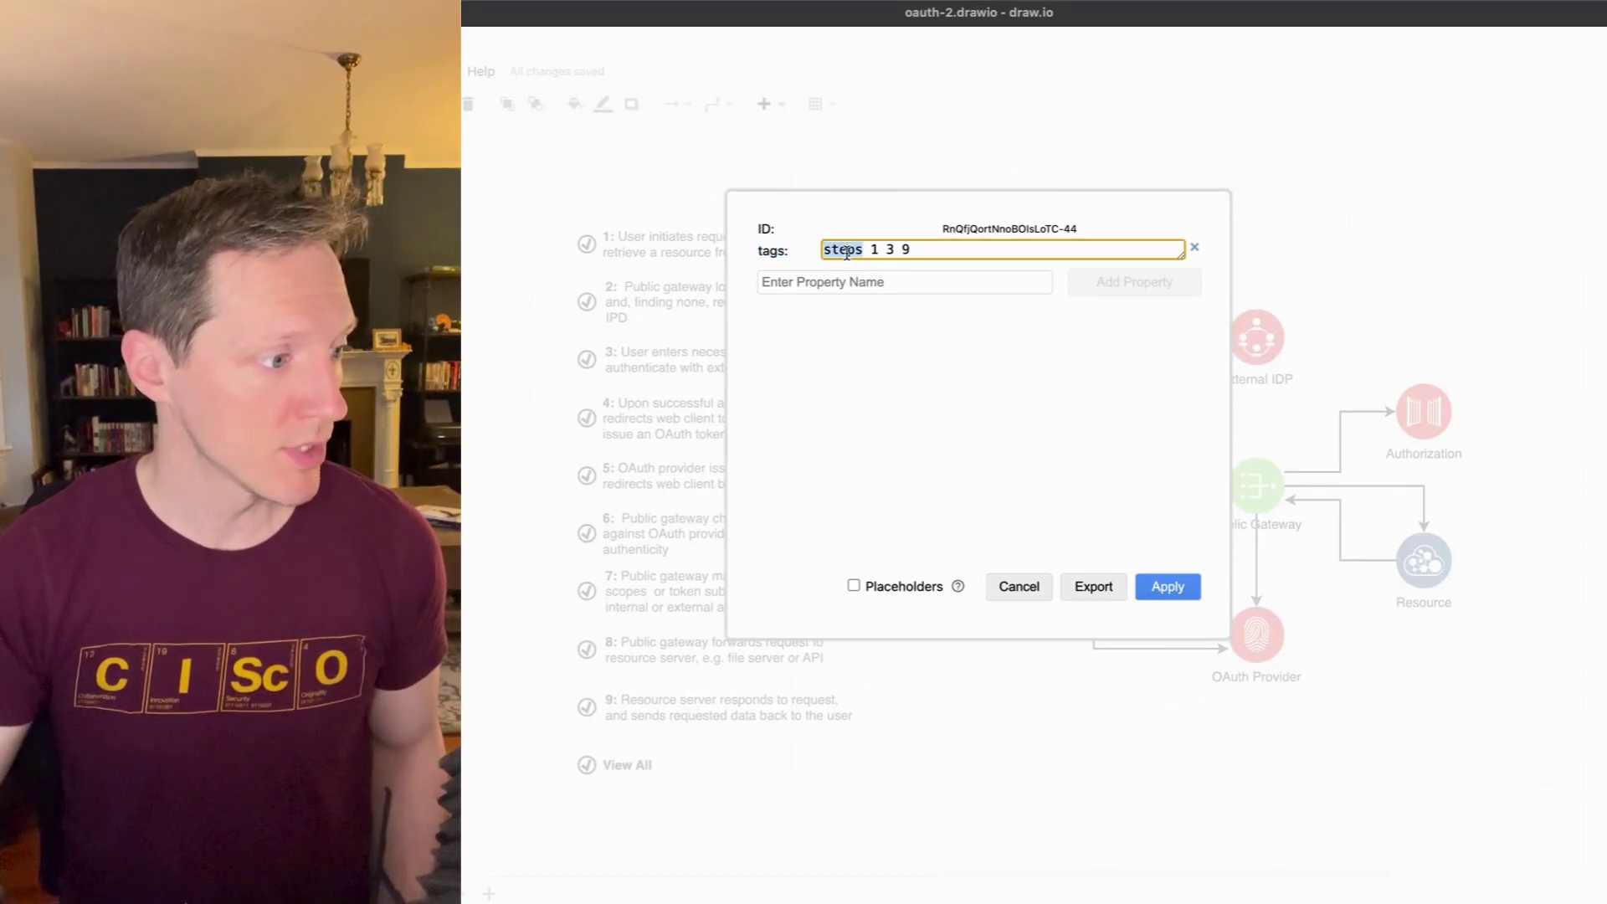
{"action": "left_click", "coordinate": [876, 251]}
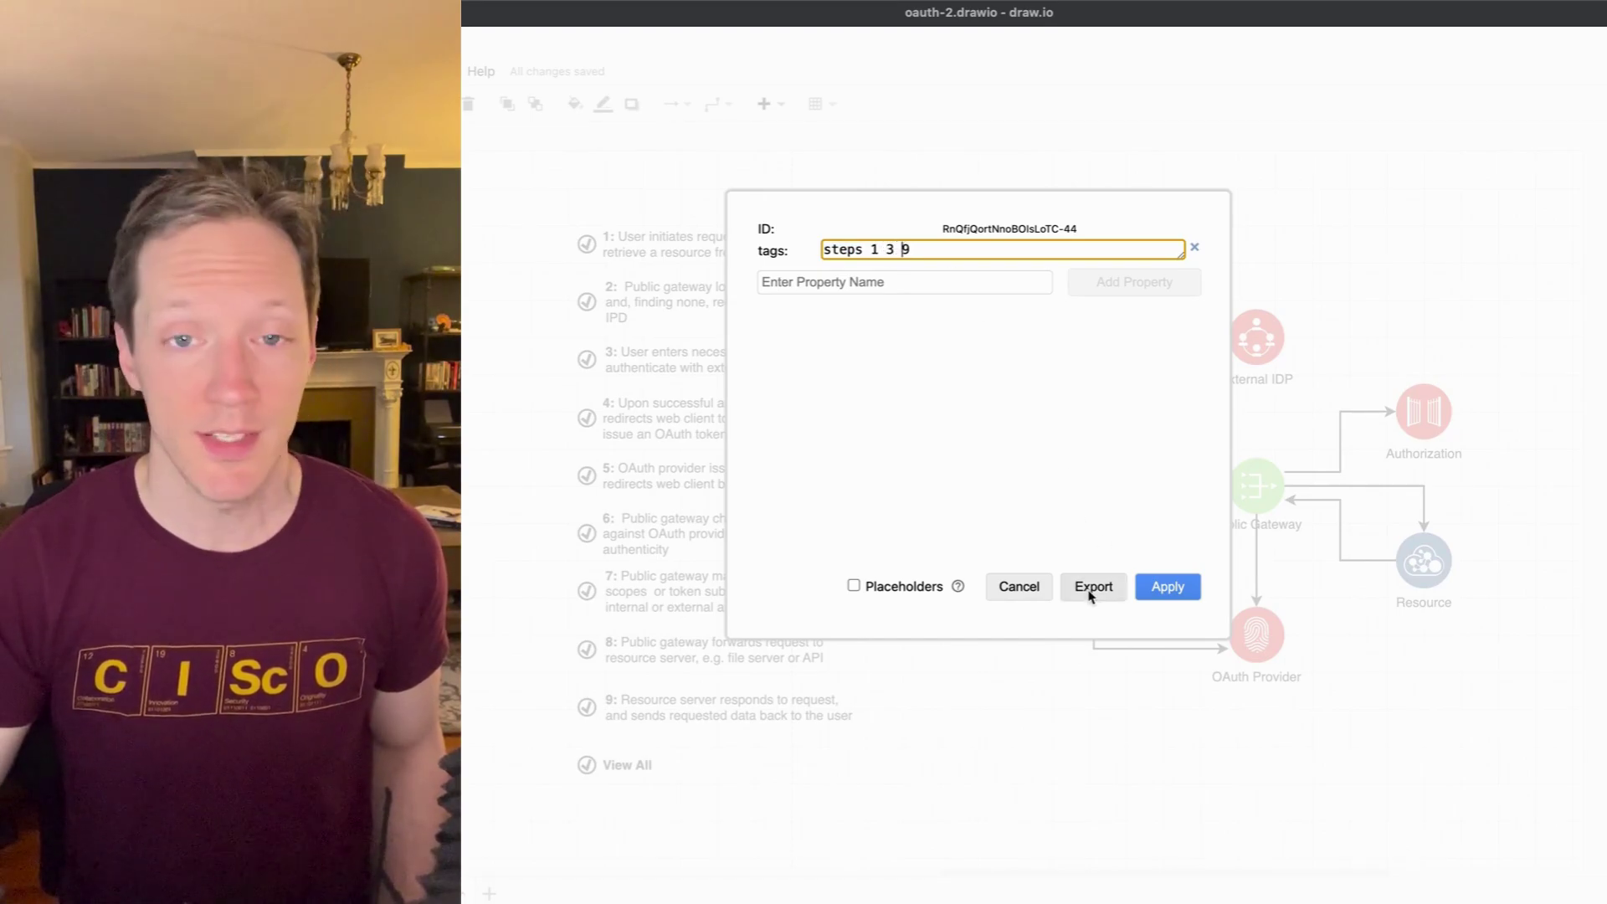
Cancel the User data, then view Web Client's tags 'steps 1 2 3 4 5 9' and cancel.
{"action": "left_click", "coordinate": [1032, 589]}
{"action": "right_click", "coordinate": [1101, 497]}
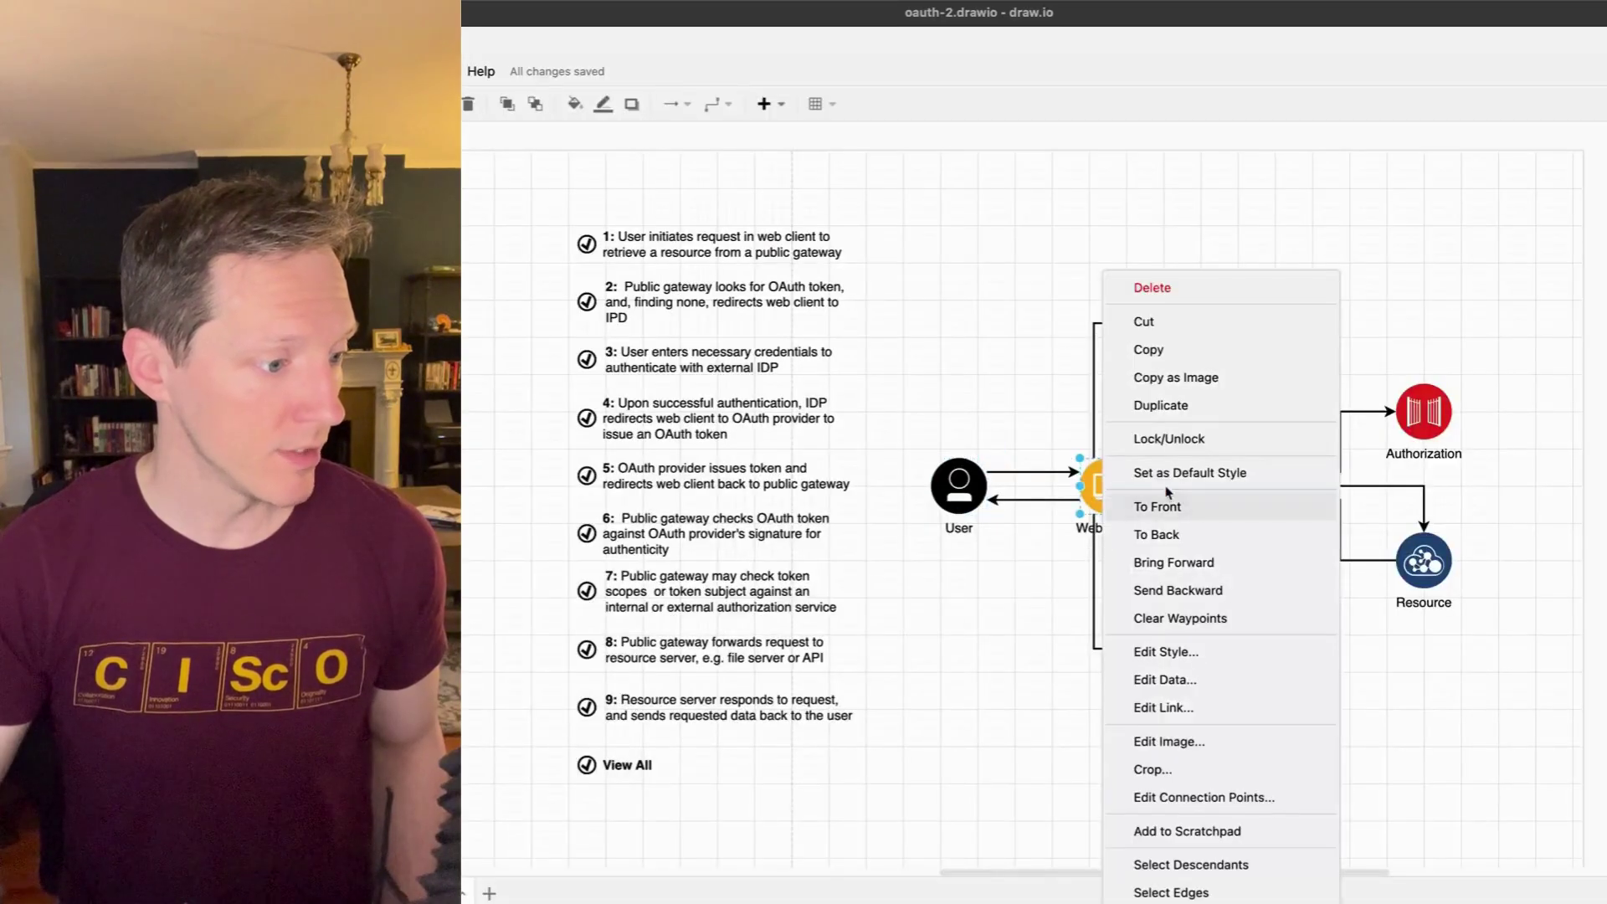
{"action": "left_click", "coordinate": [1175, 679]}
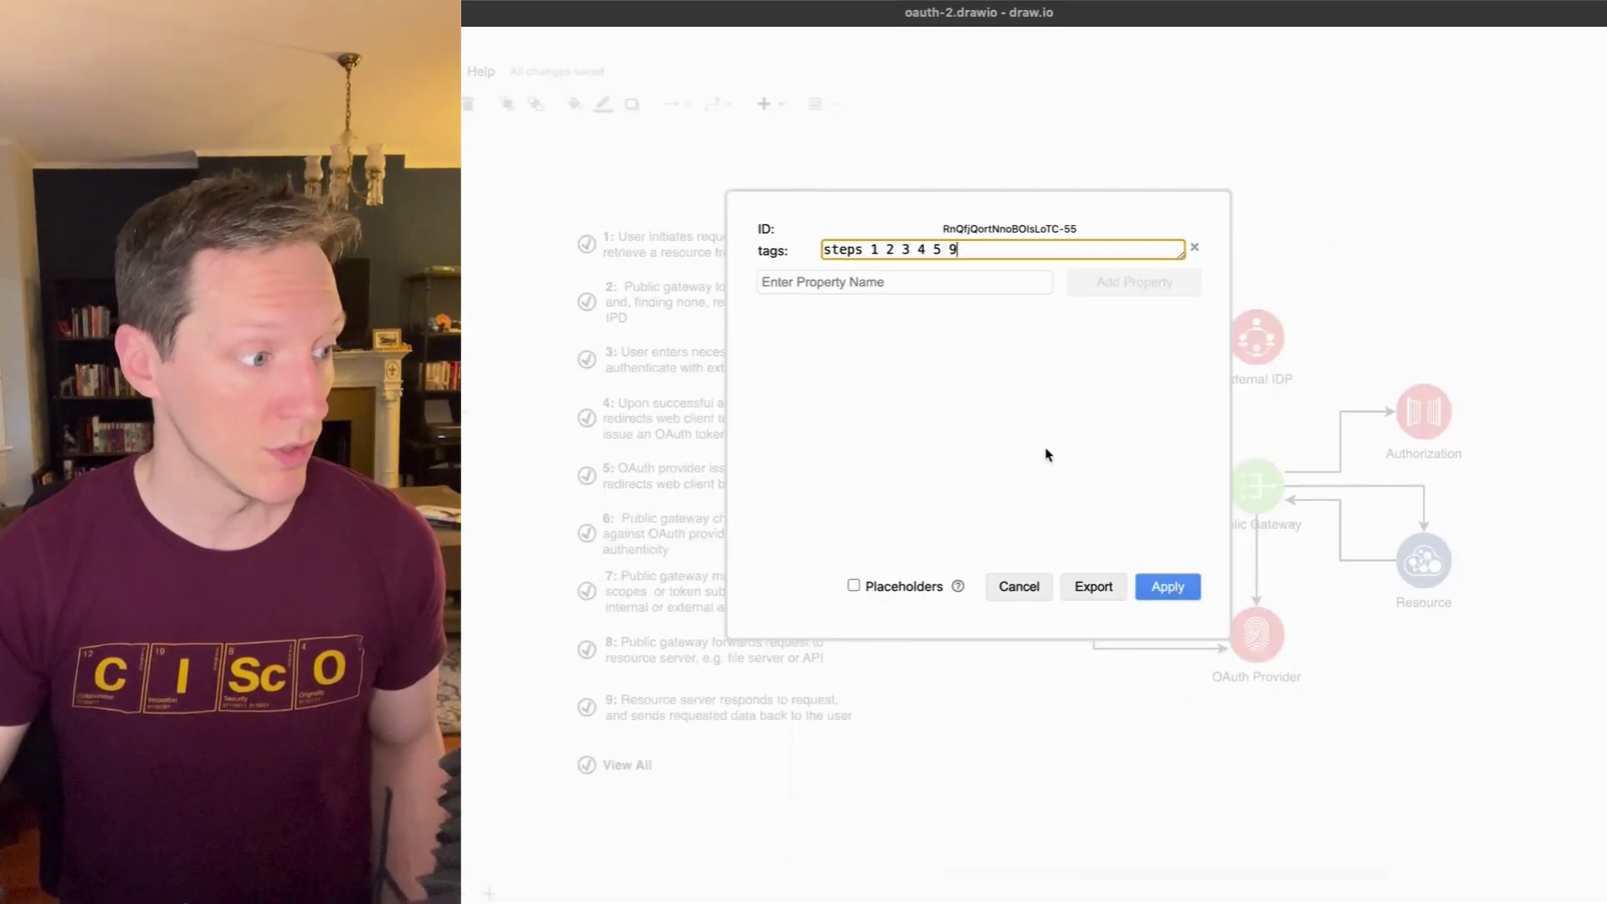
{"action": "left_click", "coordinate": [1034, 586]}
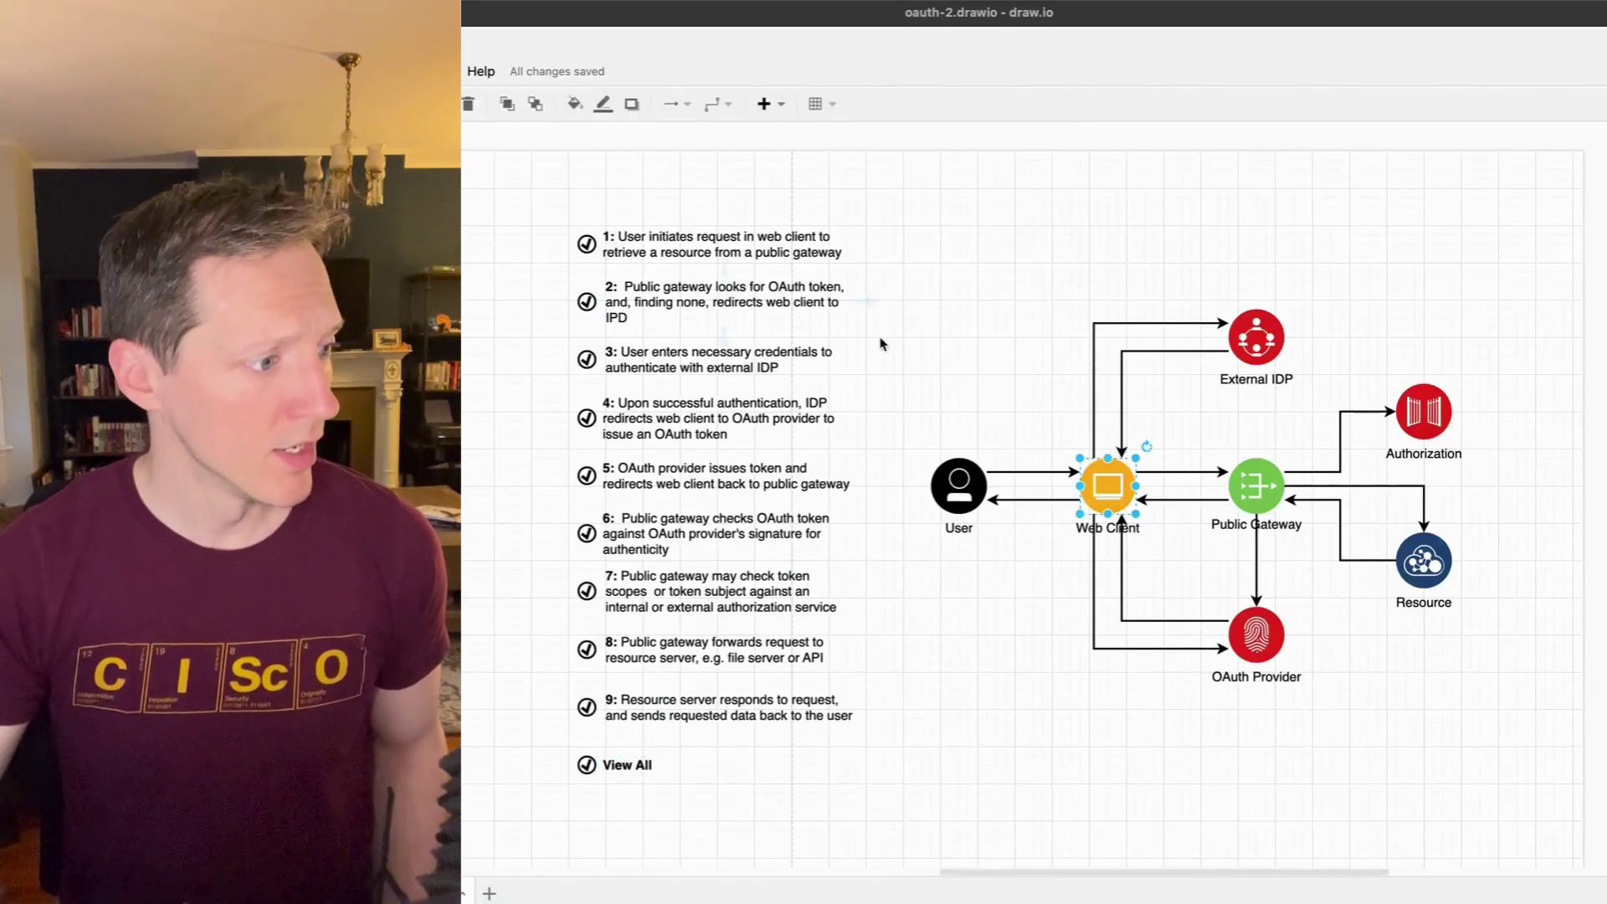
Select steps 1, 2, 3, 4 and 5 in turn and run each one's Action link.
{"action": "left_click", "coordinate": [763, 248]}
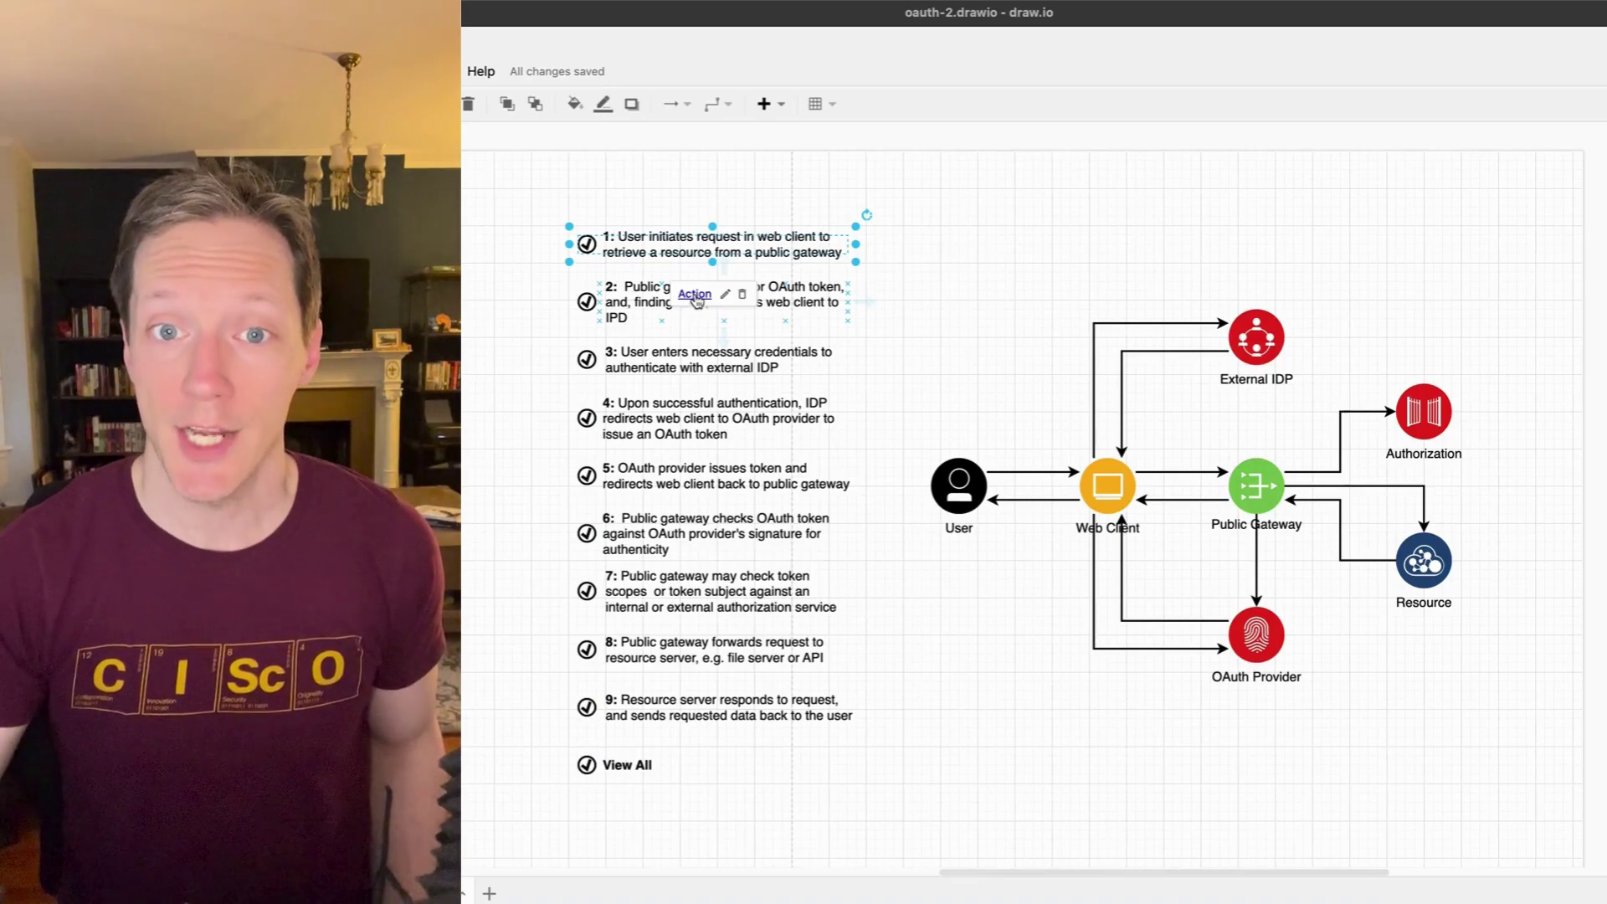
{"action": "left_click", "coordinate": [695, 294]}
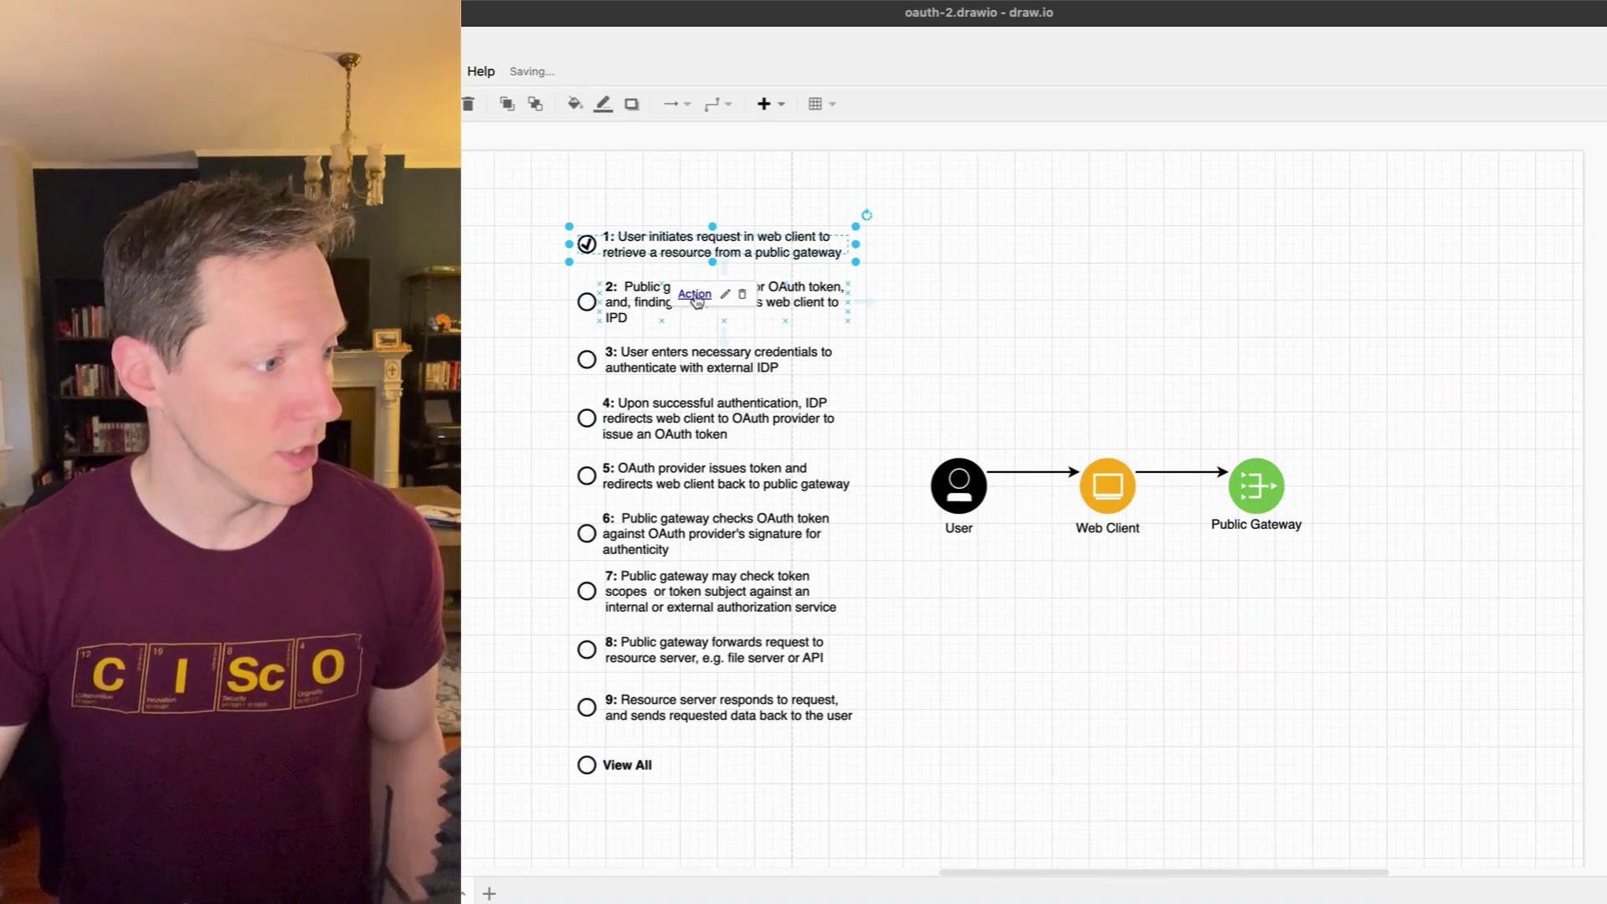
{"action": "left_click", "coordinate": [627, 293]}
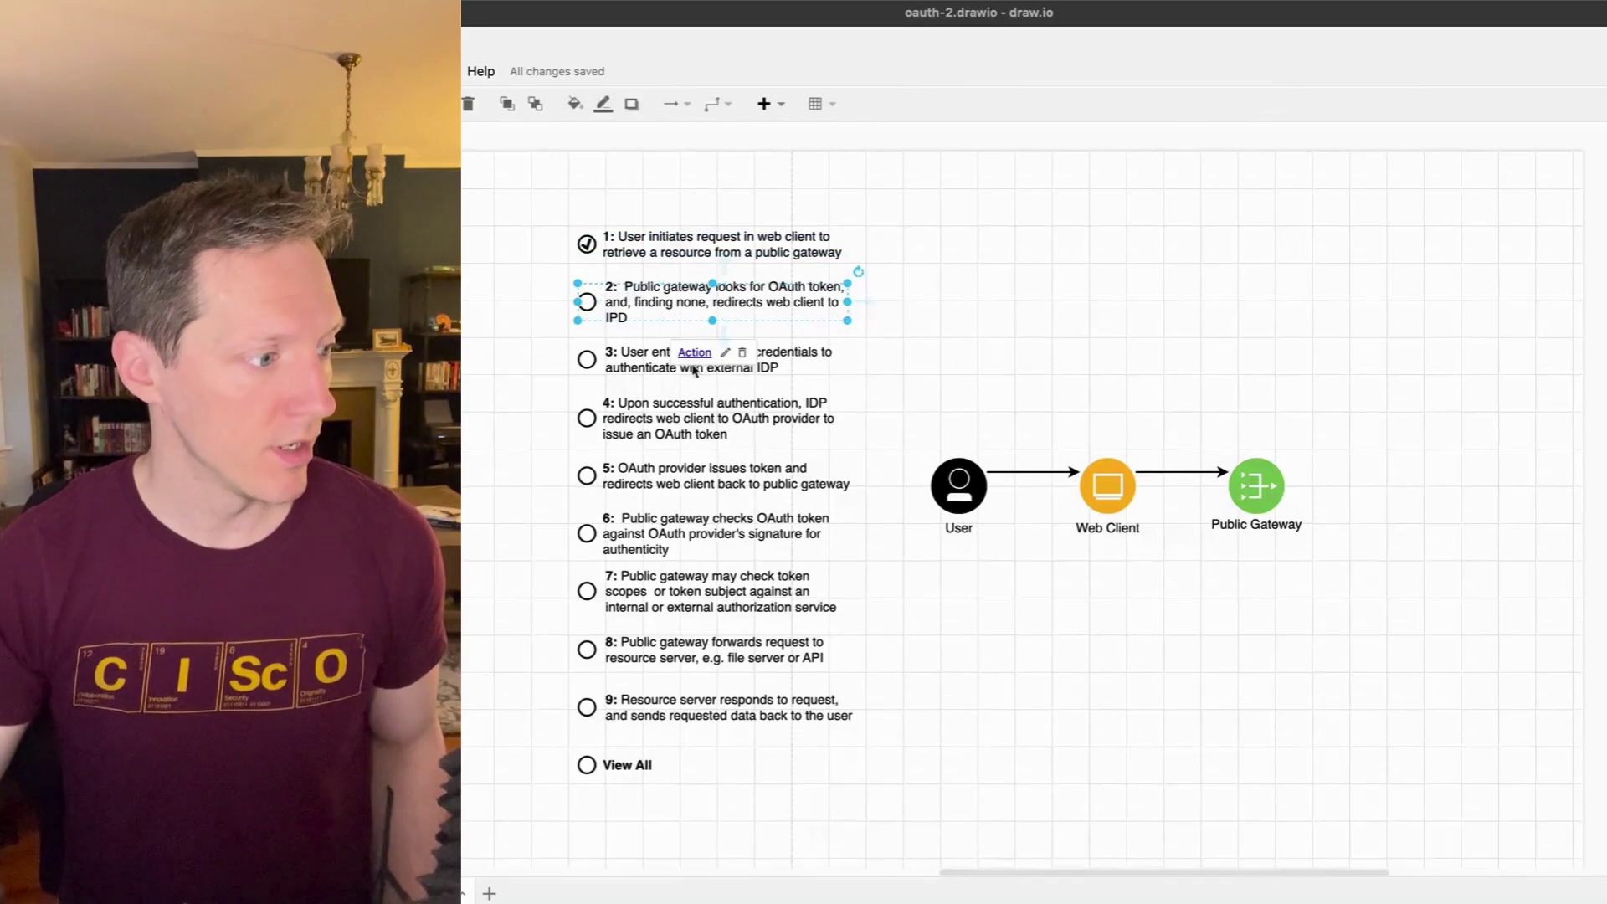
{"action": "left_click", "coordinate": [694, 354]}
{"action": "left_click", "coordinate": [685, 366]}
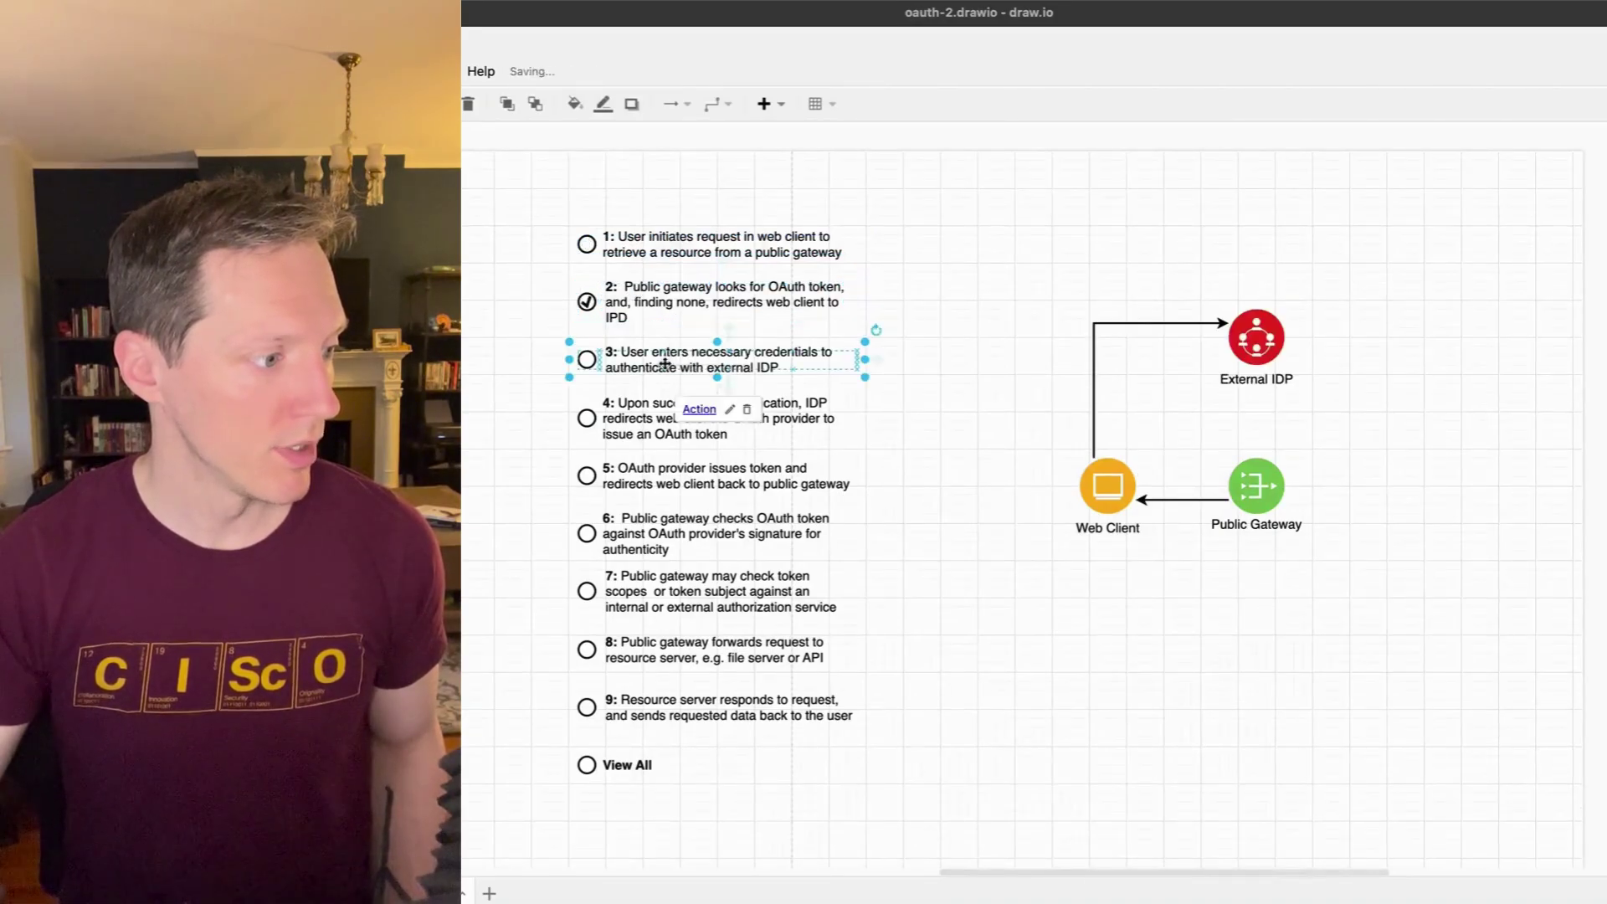
{"action": "left_click", "coordinate": [699, 410]}
{"action": "left_click", "coordinate": [650, 418]}
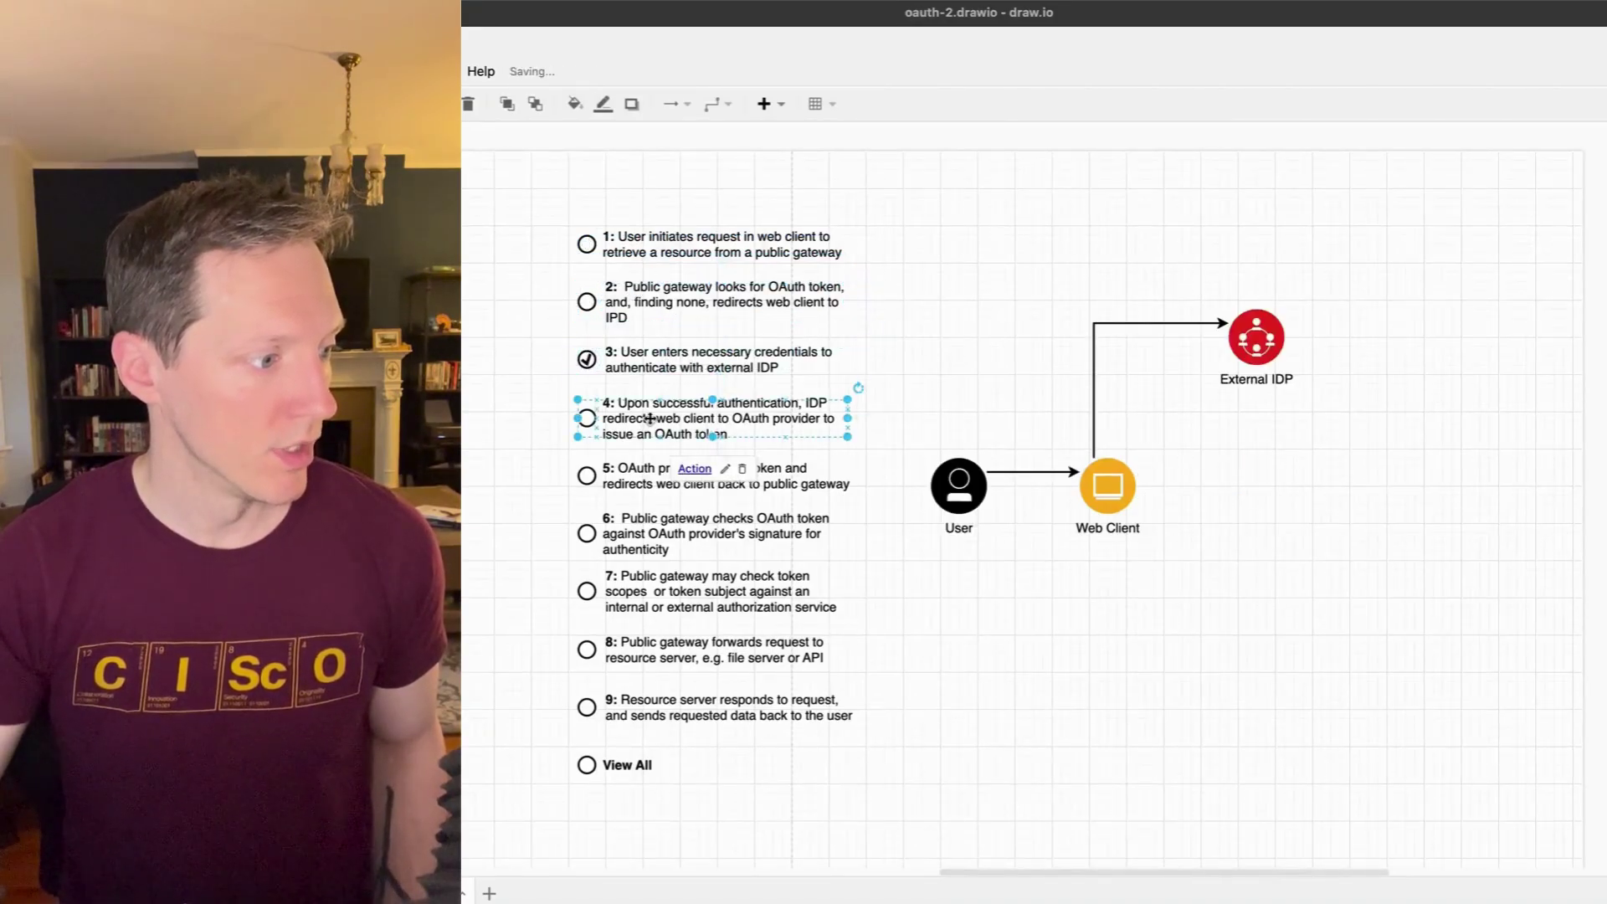
{"action": "left_click", "coordinate": [697, 469]}
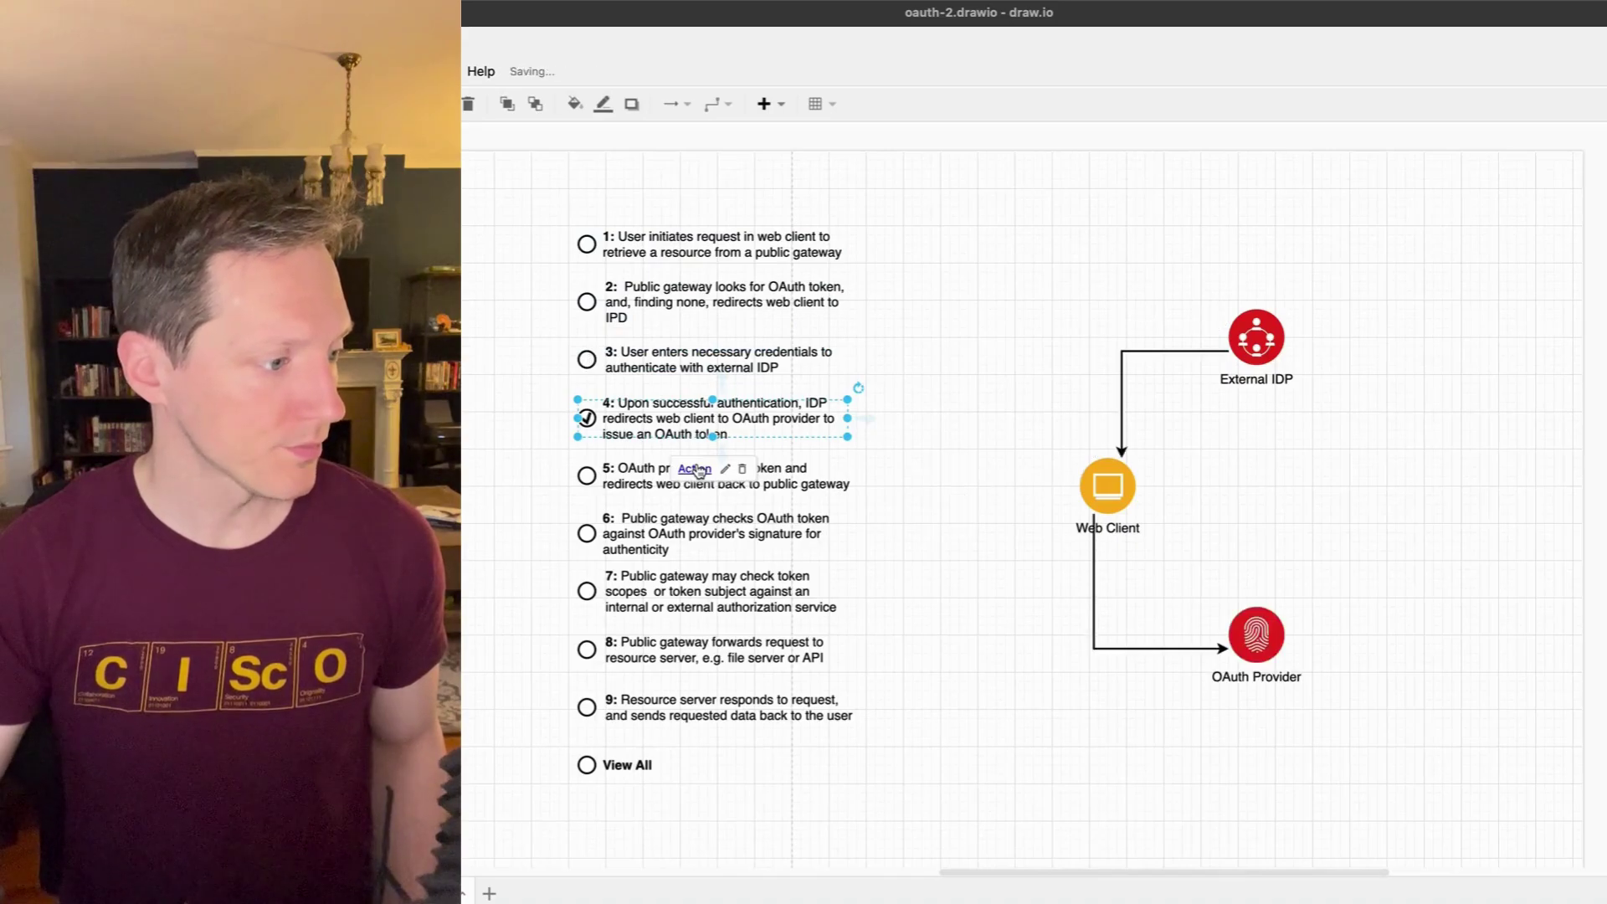
{"action": "left_click", "coordinate": [653, 484]}
{"action": "left_click", "coordinate": [701, 527]}
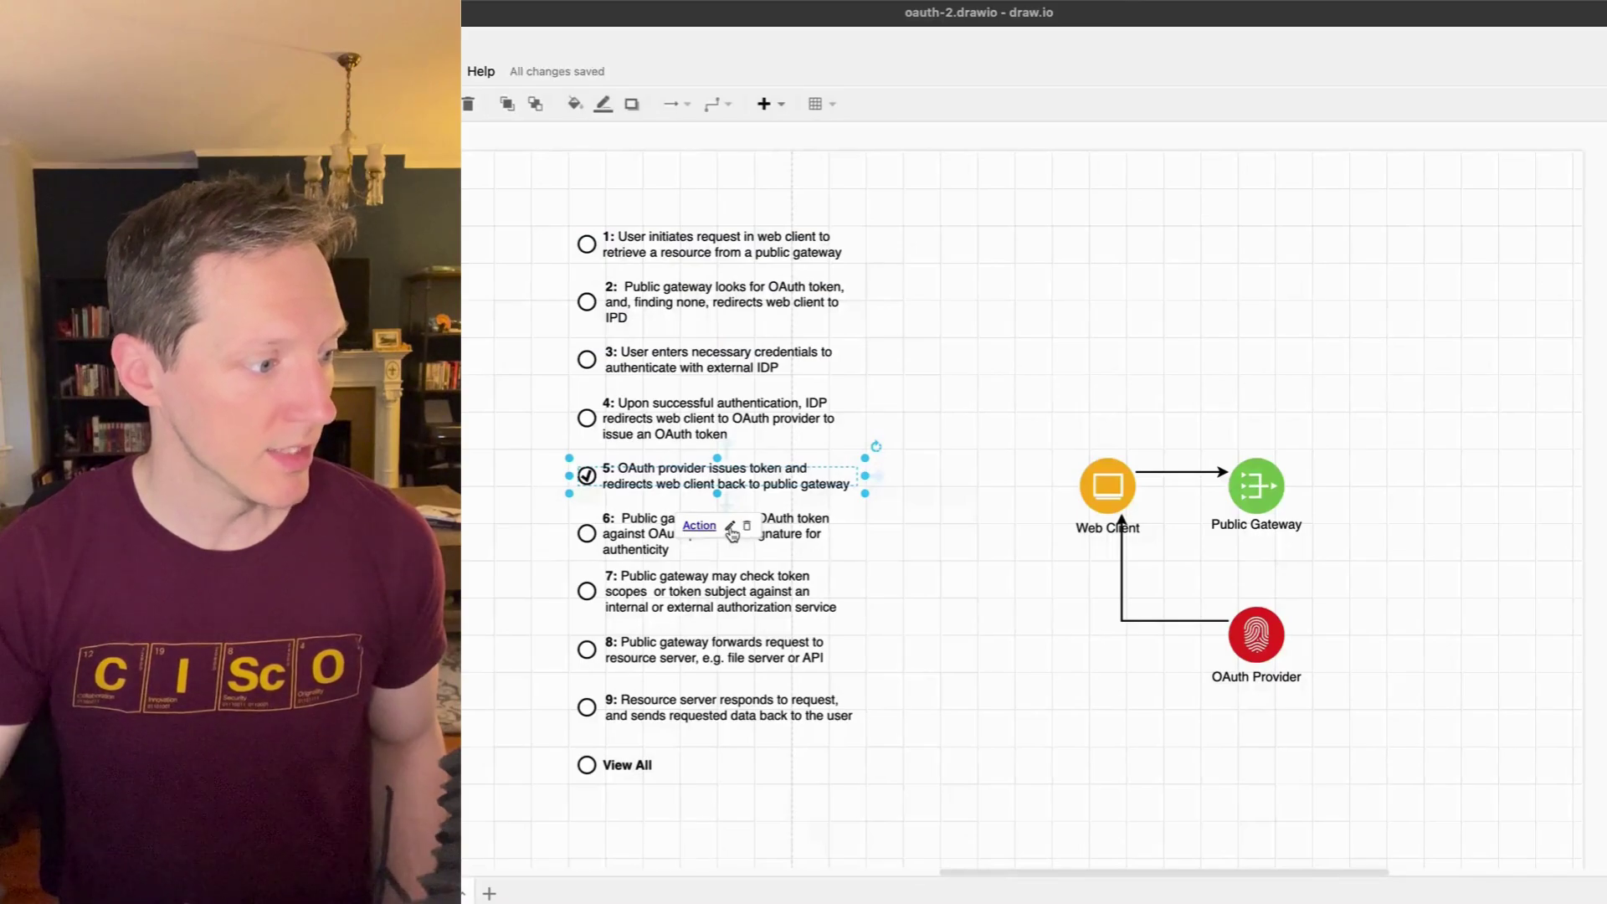
Open step 5's link and select the JSON actions after the data:action/json, prefix.
{"action": "right_click", "coordinate": [747, 482]}
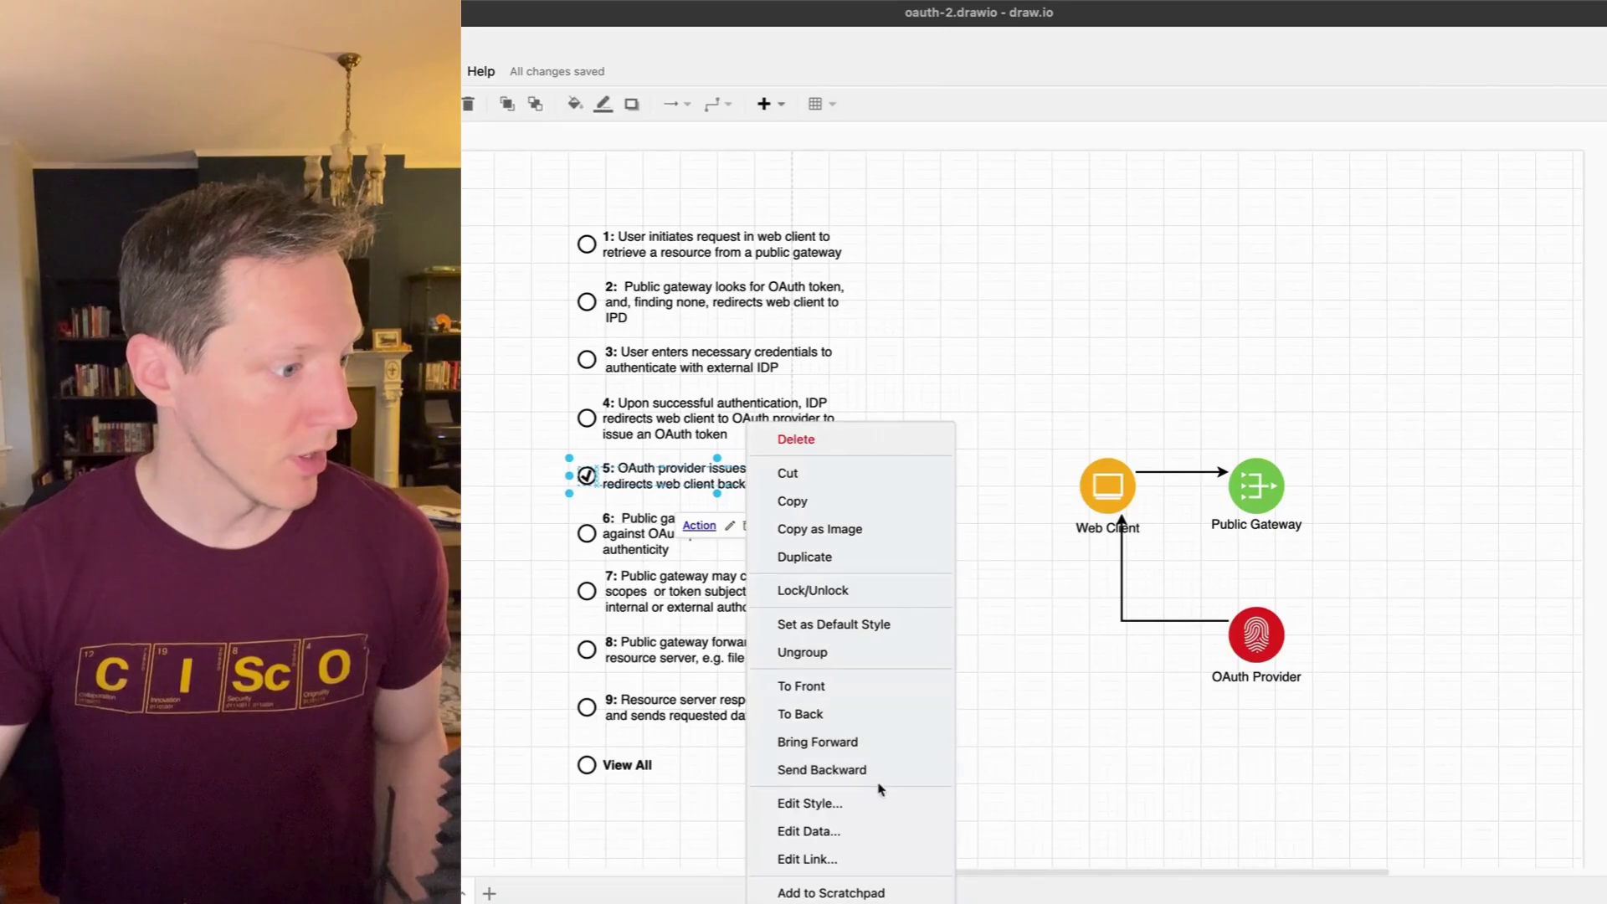
{"action": "left_click", "coordinate": [849, 856]}
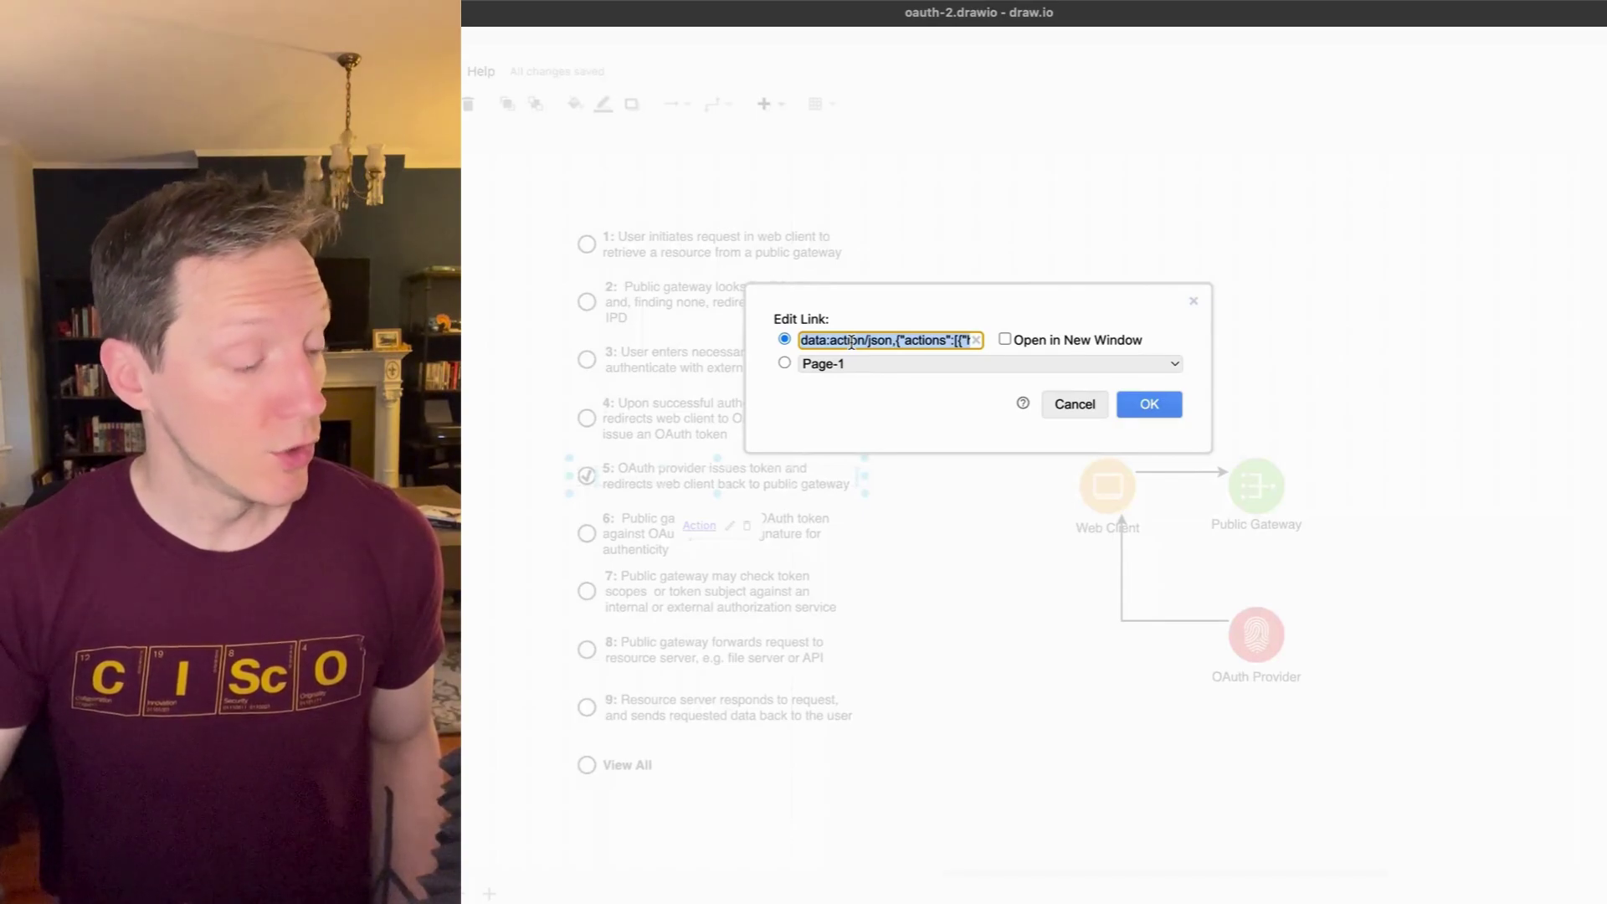
{"action": "left_click", "coordinate": [804, 338]}
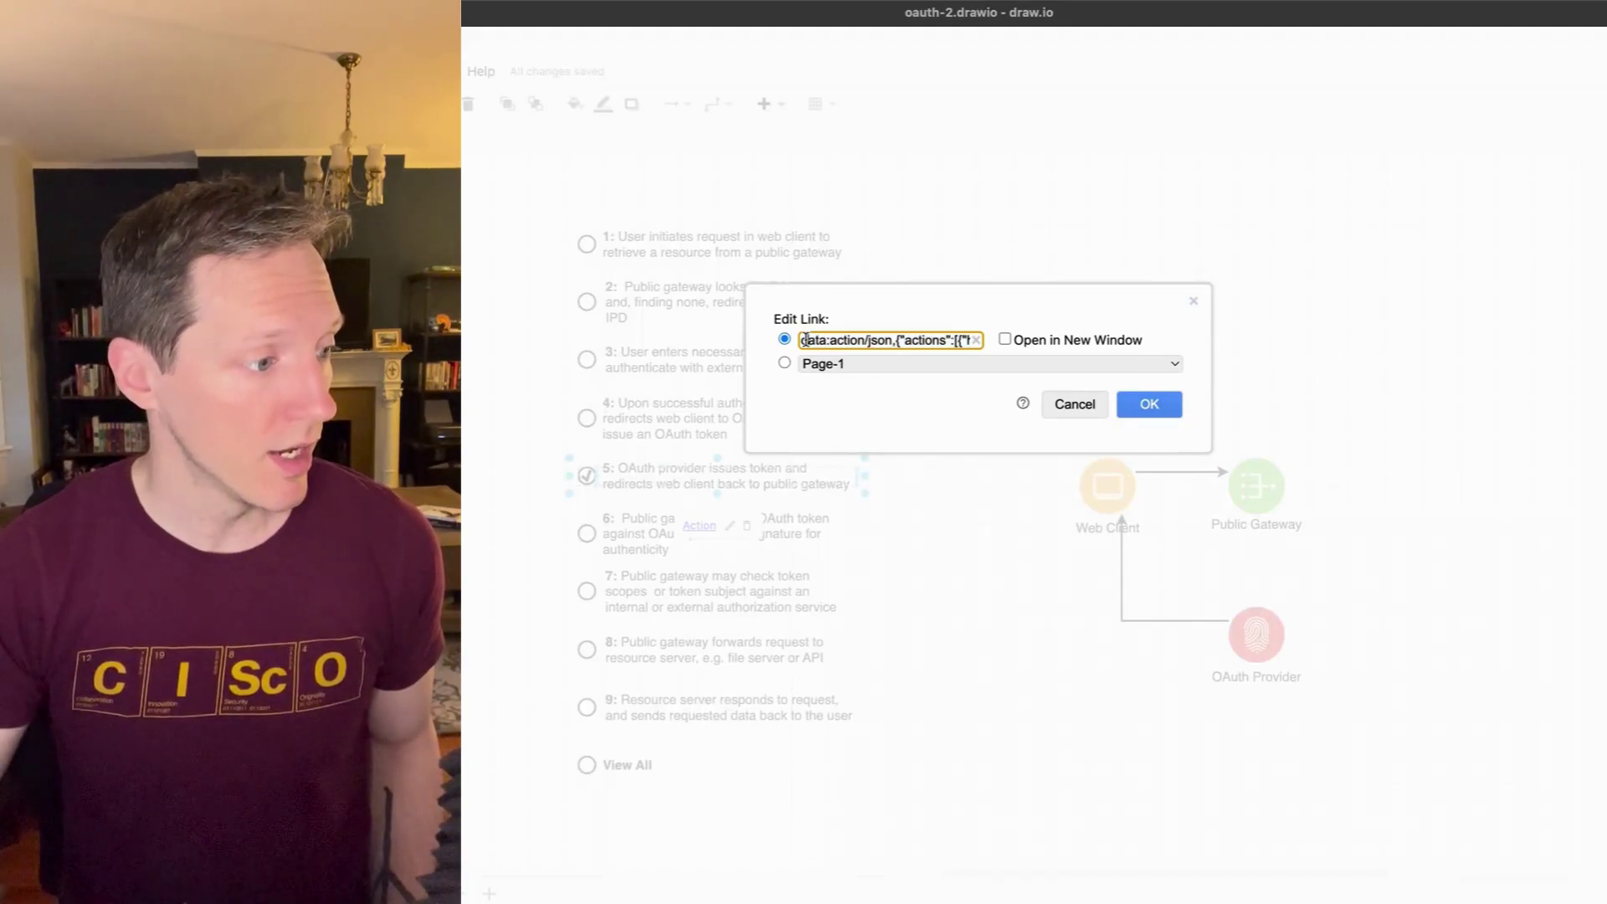
{"action": "left_click_drag", "start_coordinate": [801, 340], "coordinate": [893, 335]}
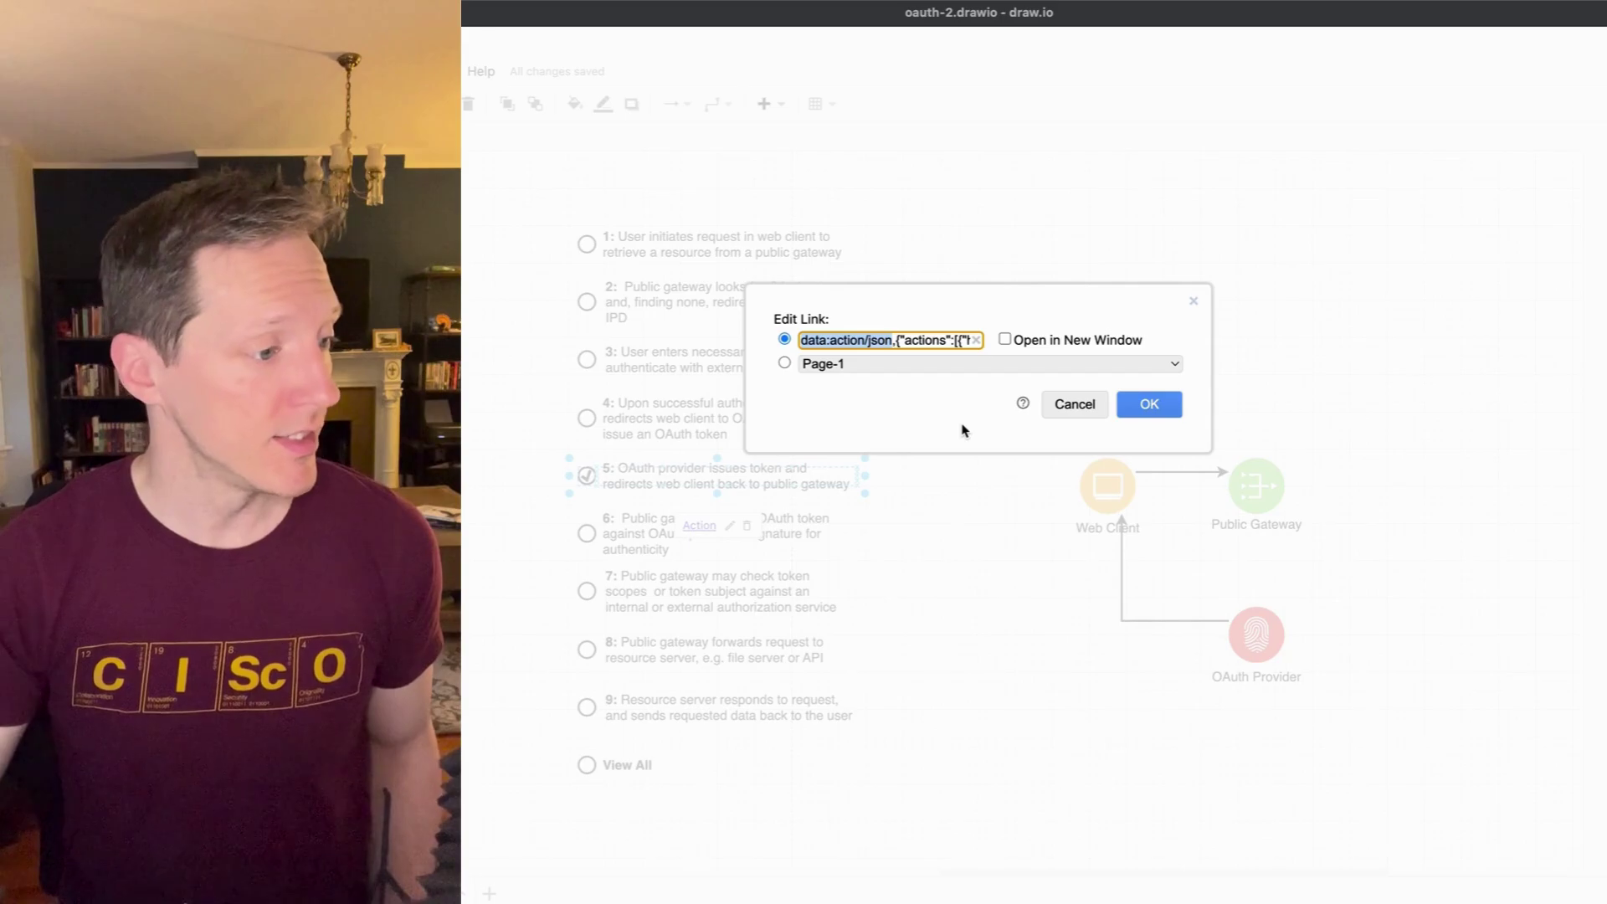
{"action": "left_click", "coordinate": [897, 340]}
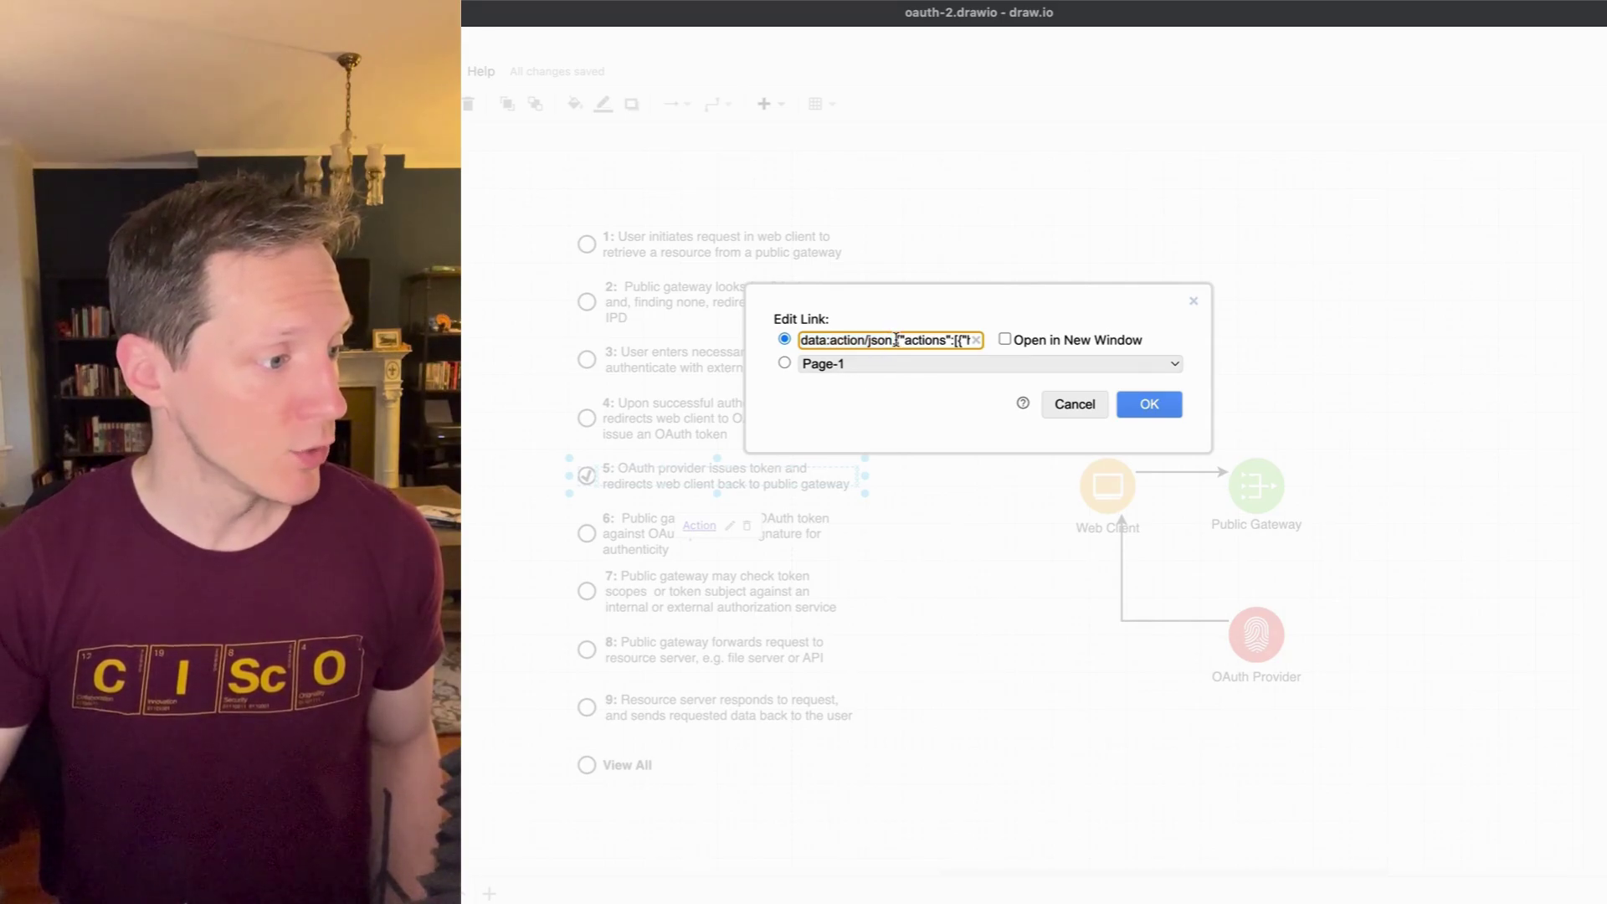
{"action": "key", "text": "shift+End"}
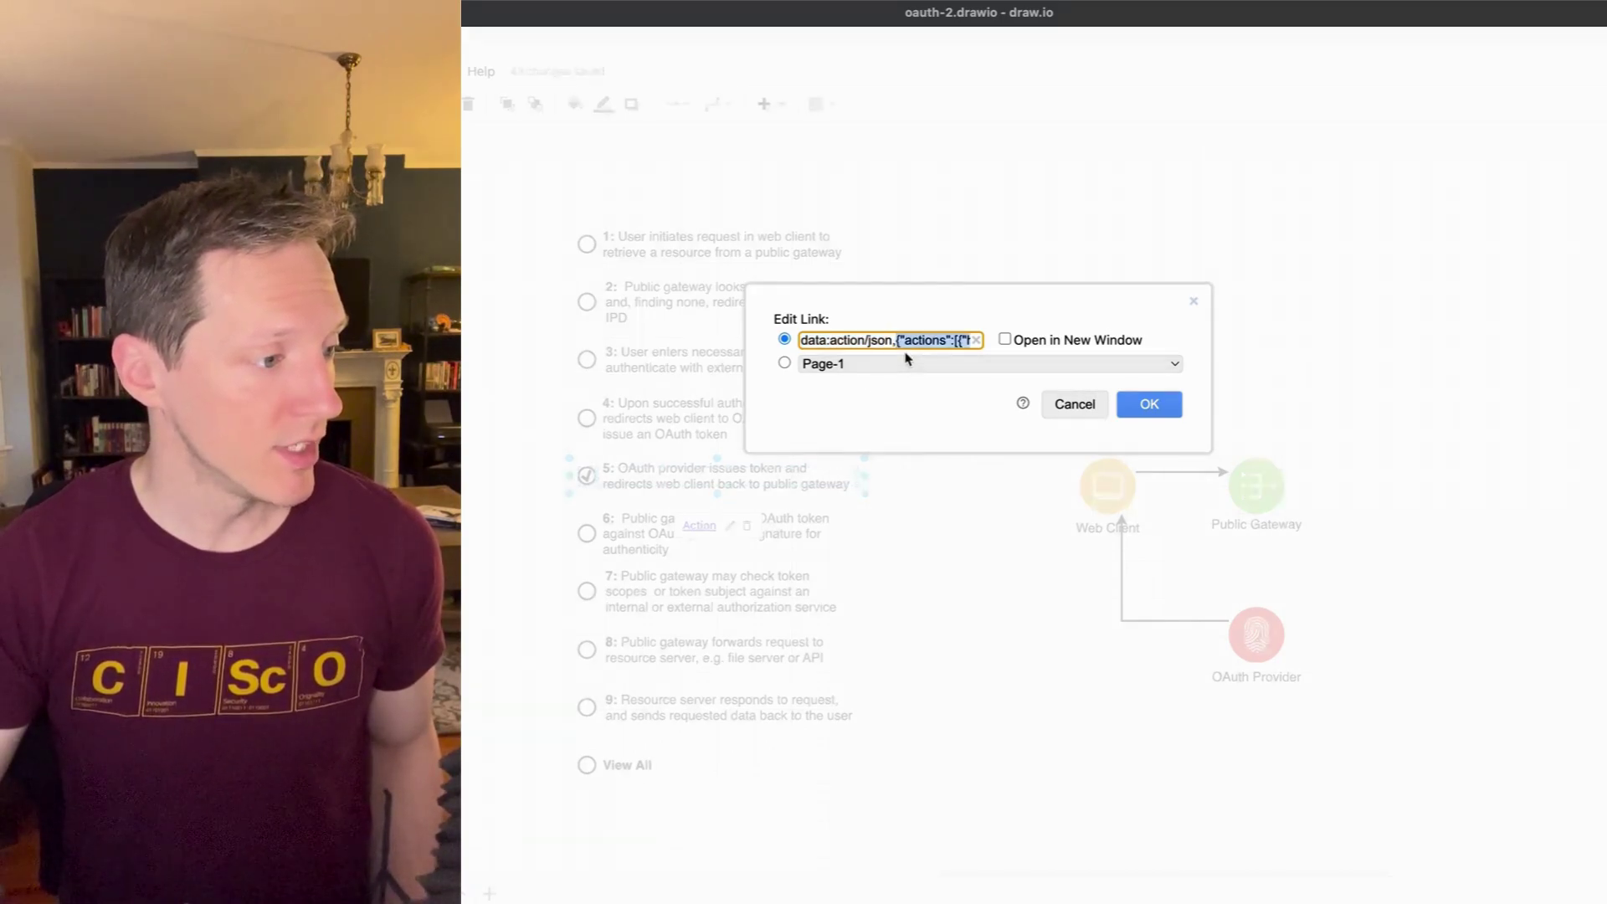
{"action": "key", "text": "shift+Right"}
{"action": "key", "text": "shift+Right"}
{"action": "key", "text": "shift+Right"}
{"action": "key", "text": "shift+Right"}
{"action": "key", "text": "shift+Right"}
{"action": "key", "text": "shift+Right"}
{"action": "key", "text": "shift+Right"}
{"action": "key", "text": "shift+Right"}
{"action": "key", "text": "shift+Right"}
{"action": "key", "text": "shift+Right"}
{"action": "key", "text": "shift+Right"}
{"action": "key", "text": "shift+Right"}
{"action": "key", "text": "shift+Right"}
{"action": "key", "text": "shift+Right"}
{"action": "key", "text": "shift+Right"}
{"action": "key", "text": "shift+Right"}
{"action": "key", "text": "shift+Right"}
{"action": "key", "text": "shift+Right"}
{"action": "key", "text": "shift+Right"}
{"action": "key", "text": "shift+Right"}
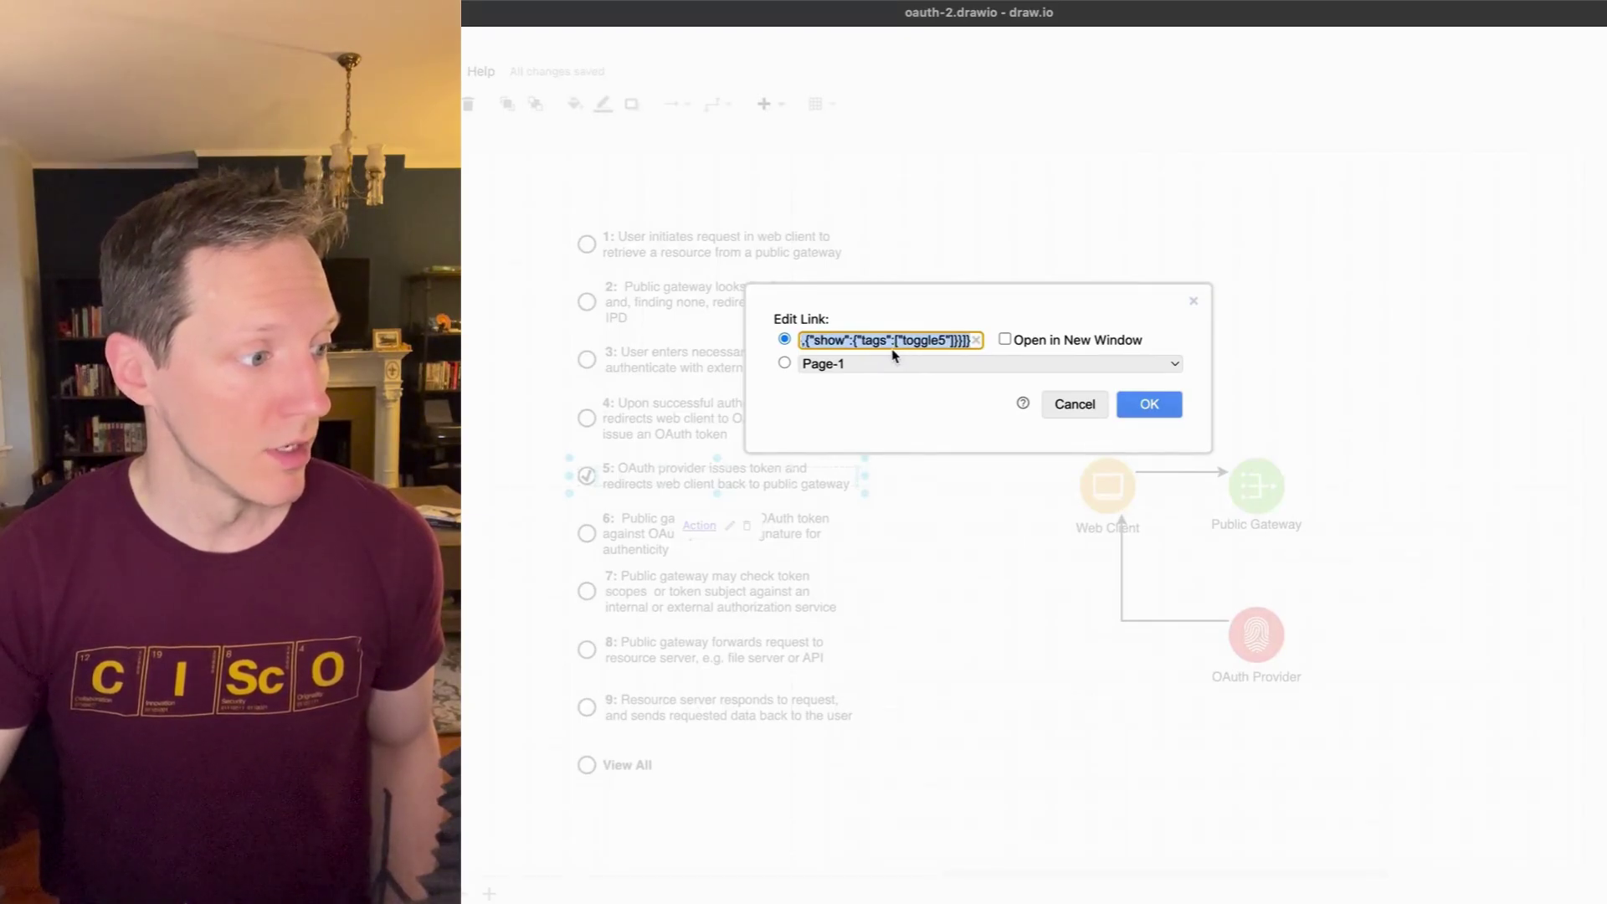
{"action": "scroll", "coordinate": [882, 345], "scroll_direction": "left", "scroll_amount": 5}
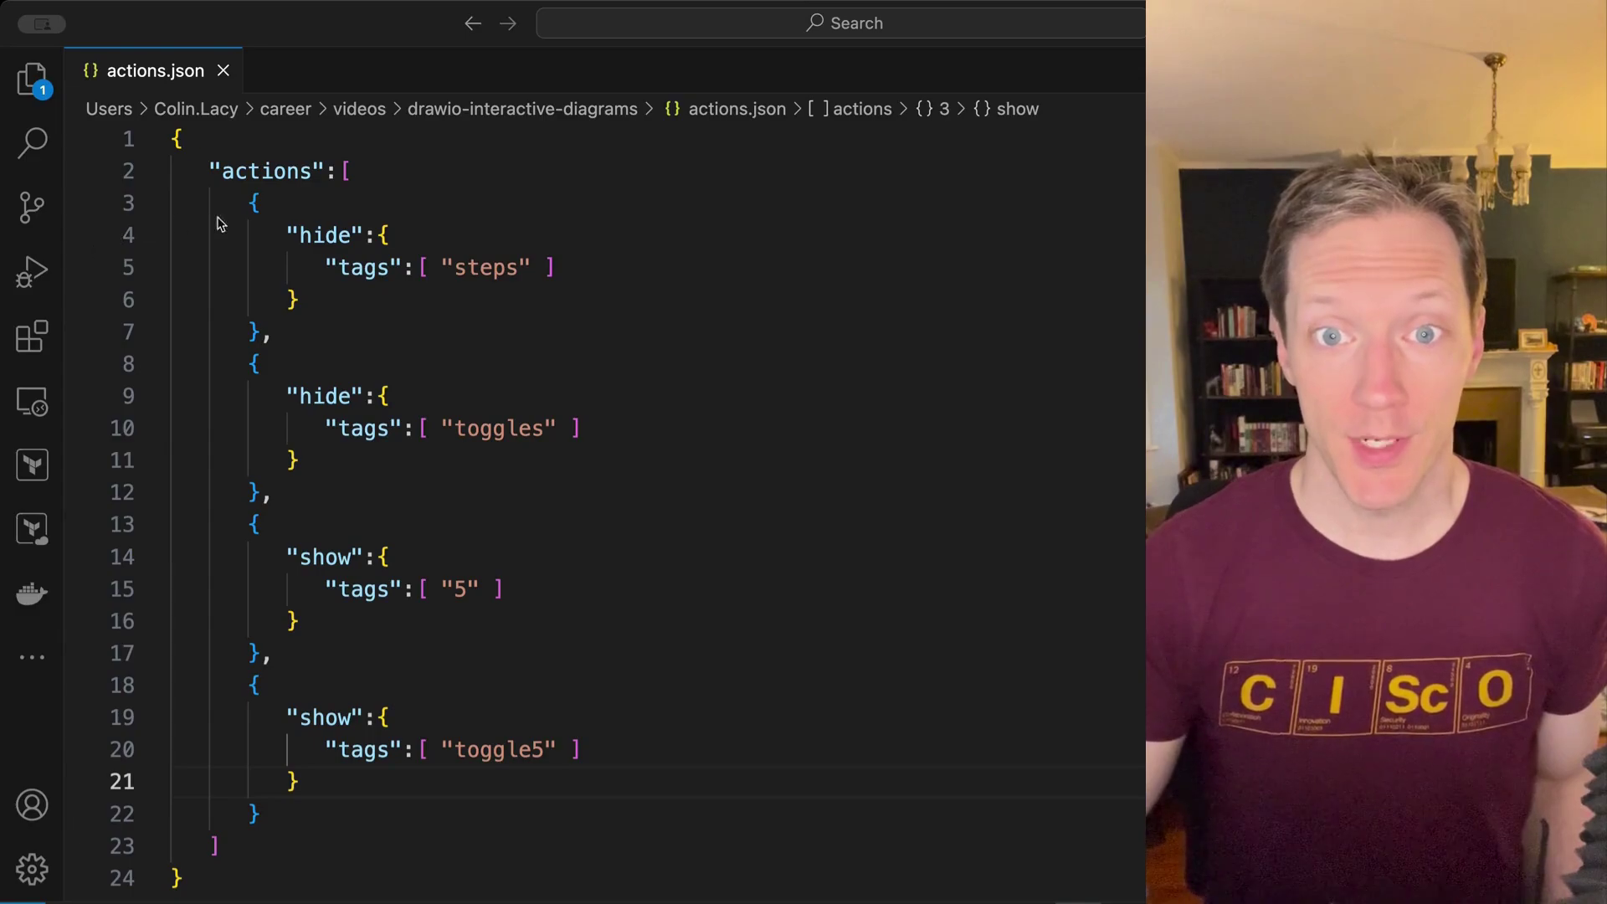
{"action": "left_click", "coordinate": [466, 300]}
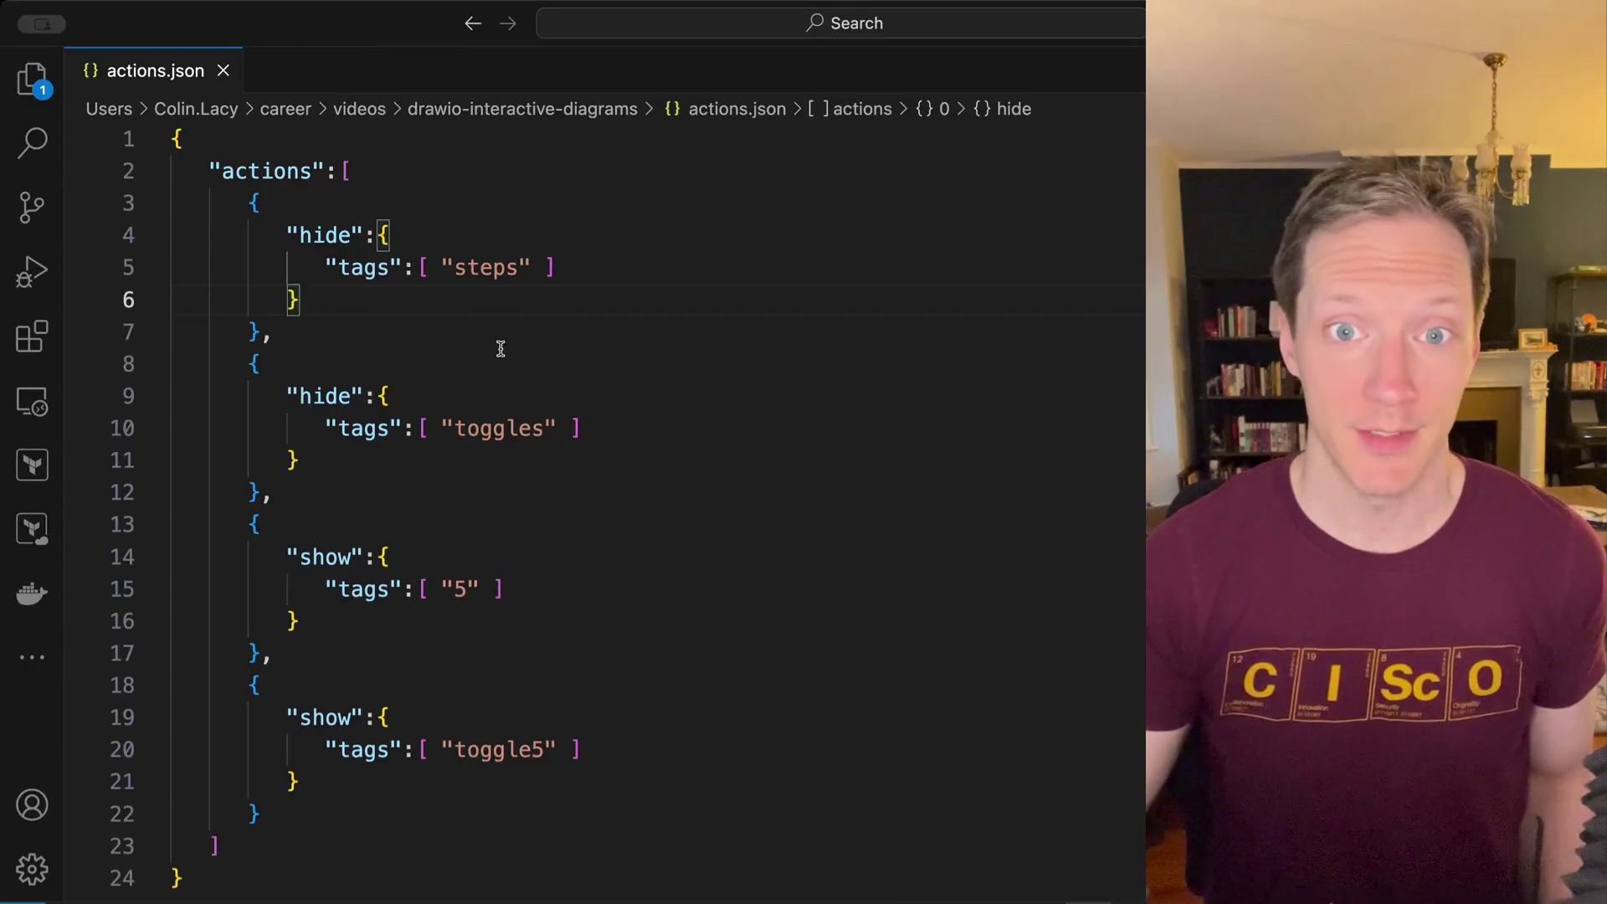
{"action": "double_click", "coordinate": [273, 171]}
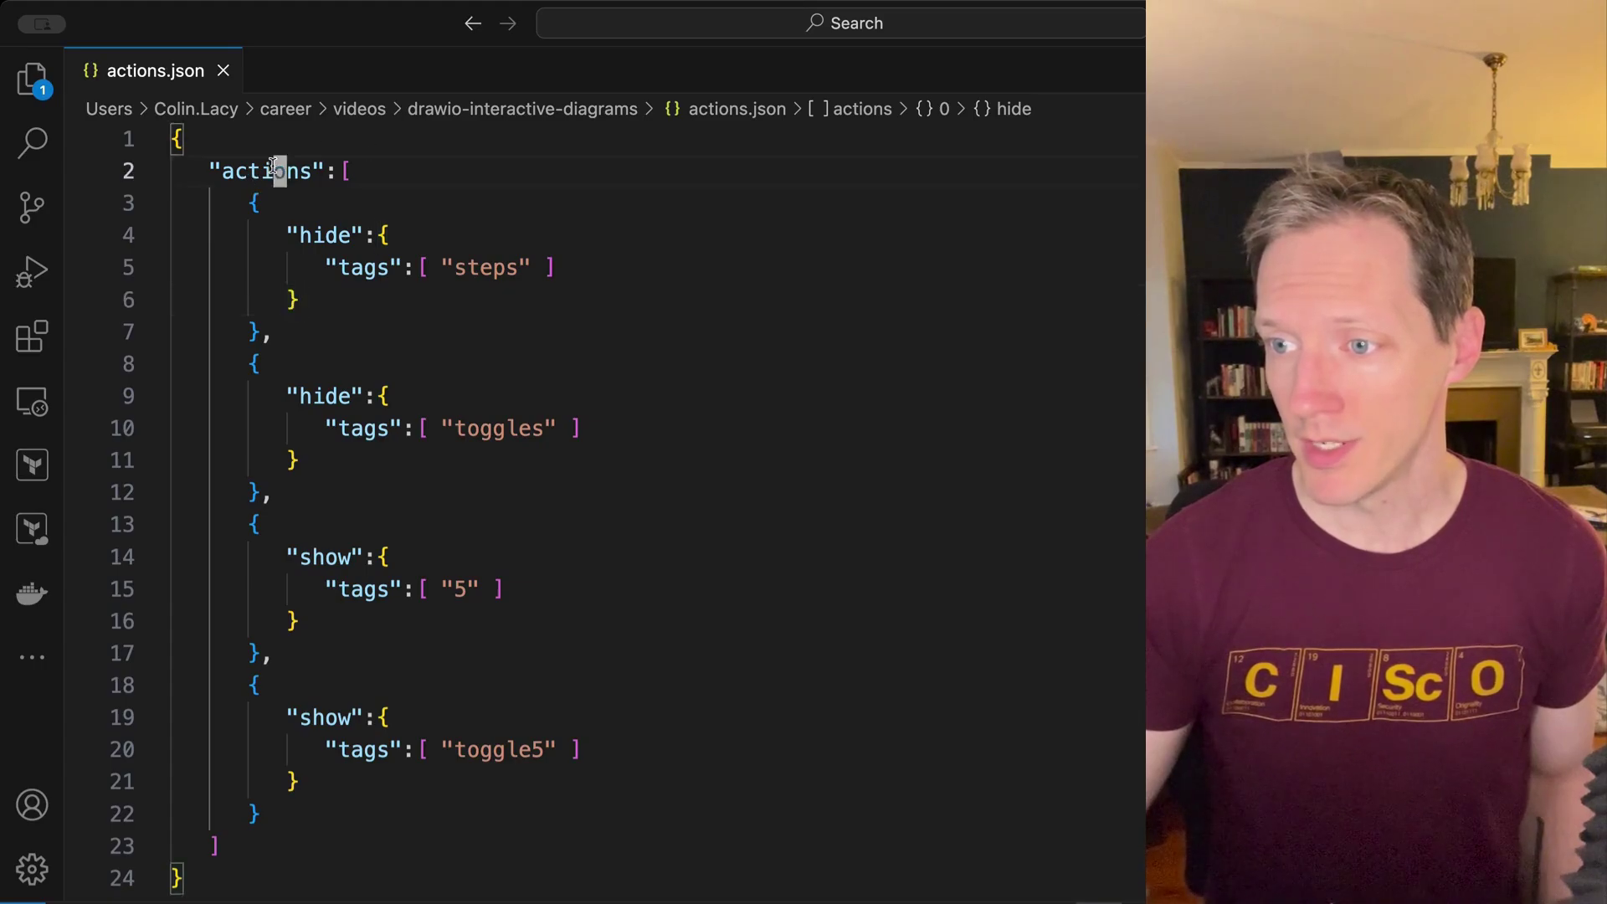
{"action": "left_click", "coordinate": [345, 170]}
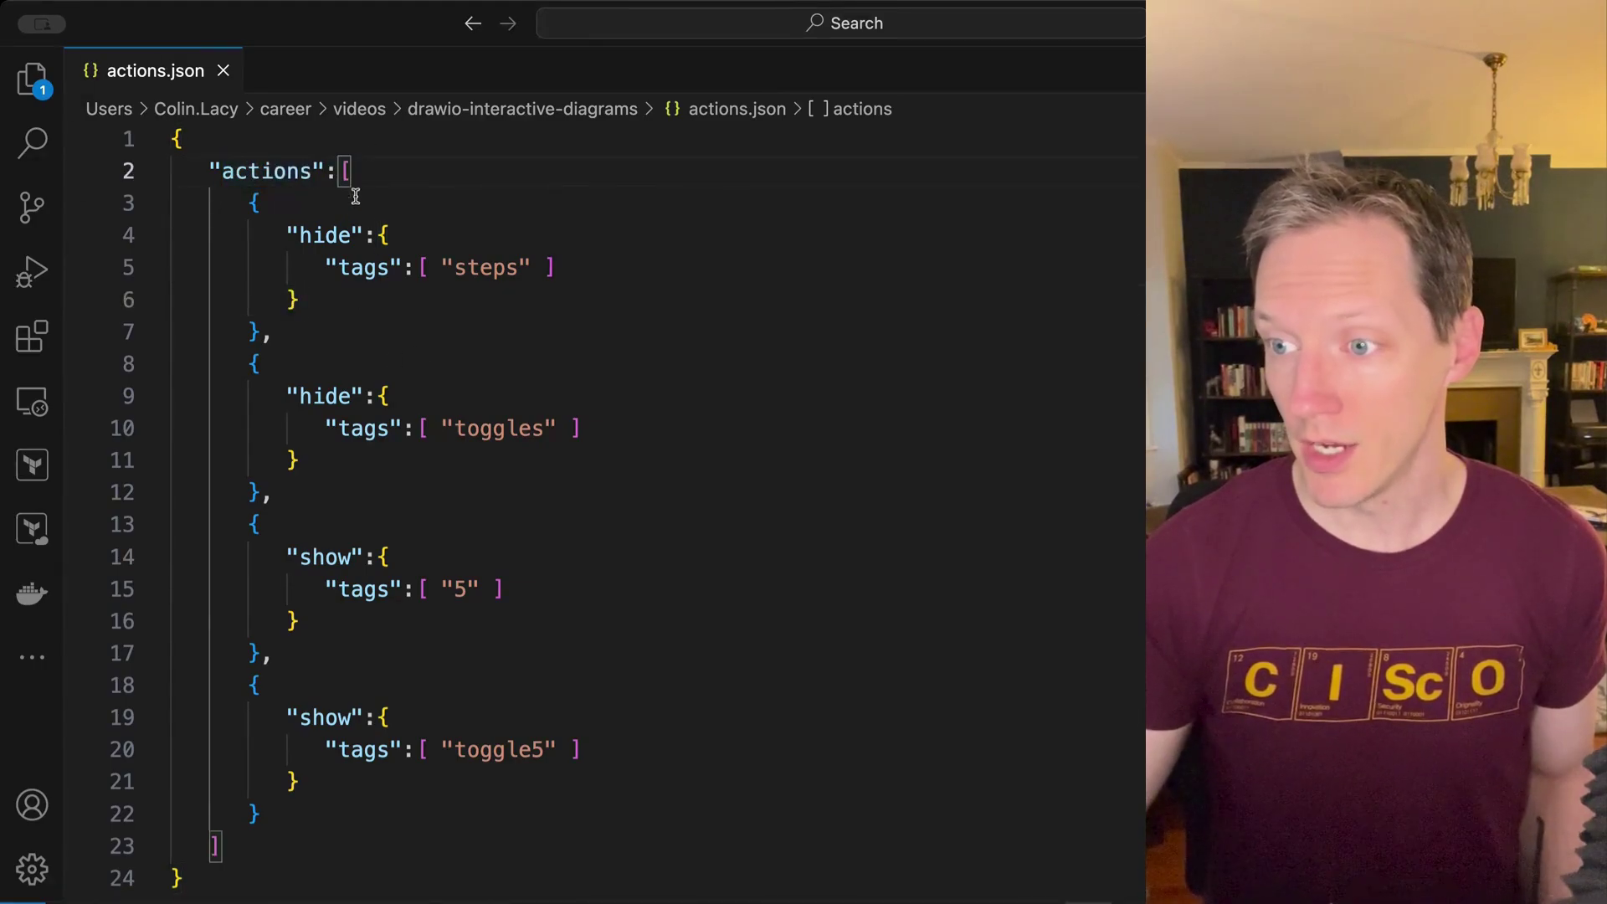
{"action": "left_click", "coordinate": [254, 203]}
{"action": "left_click_drag", "start_coordinate": [254, 205], "coordinate": [264, 339]}
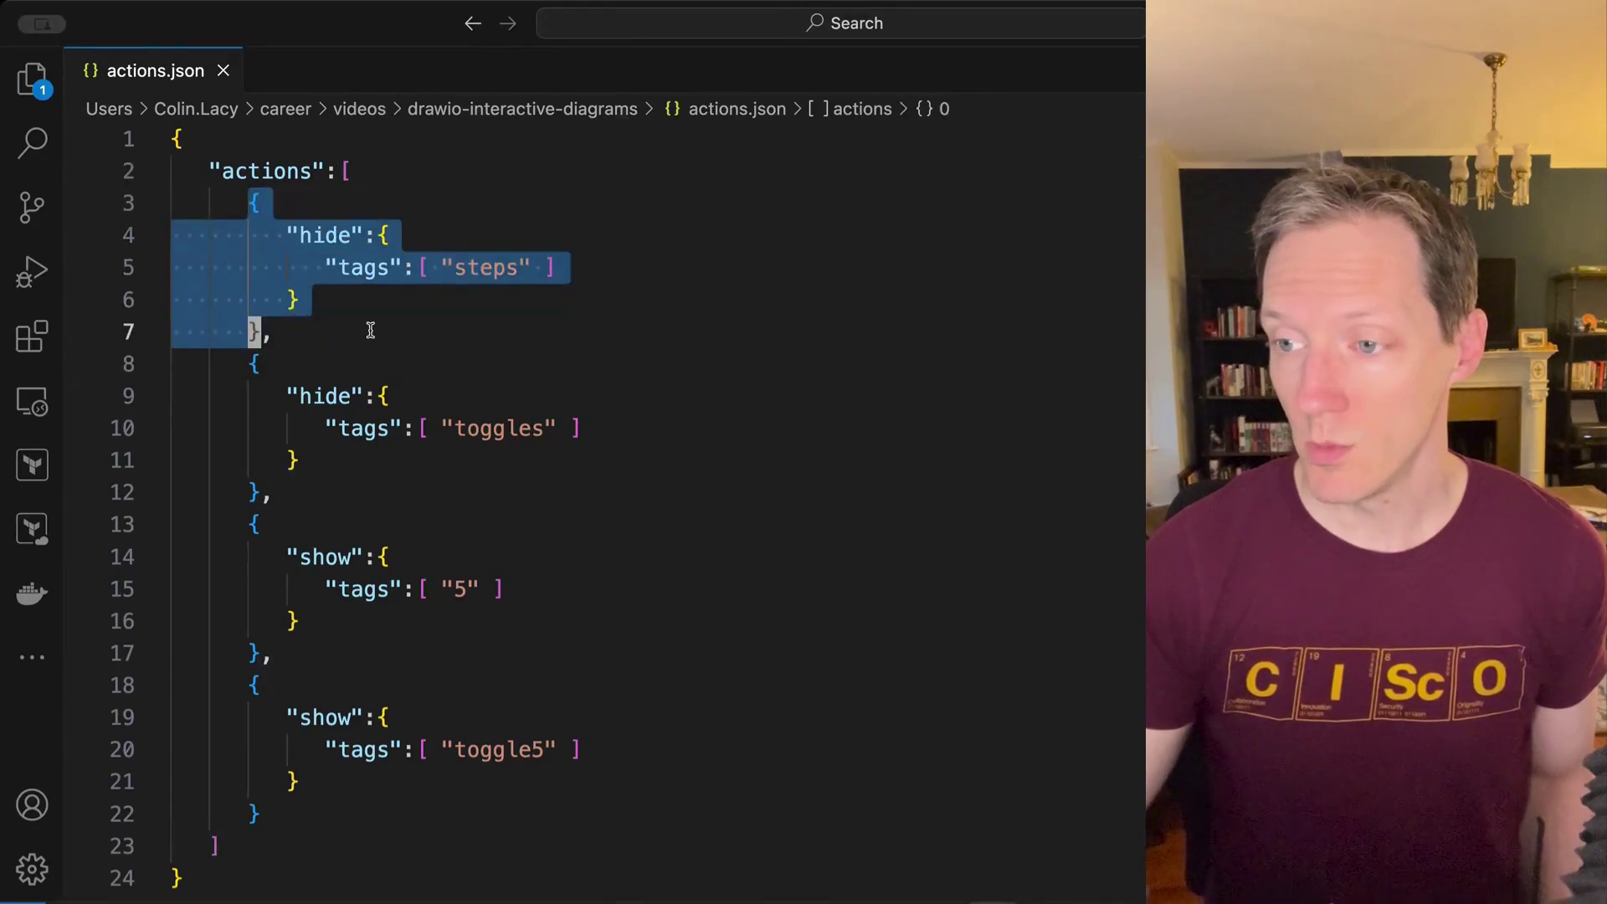
{"action": "left_click", "coordinate": [398, 330]}
{"action": "left_click", "coordinate": [316, 236]}
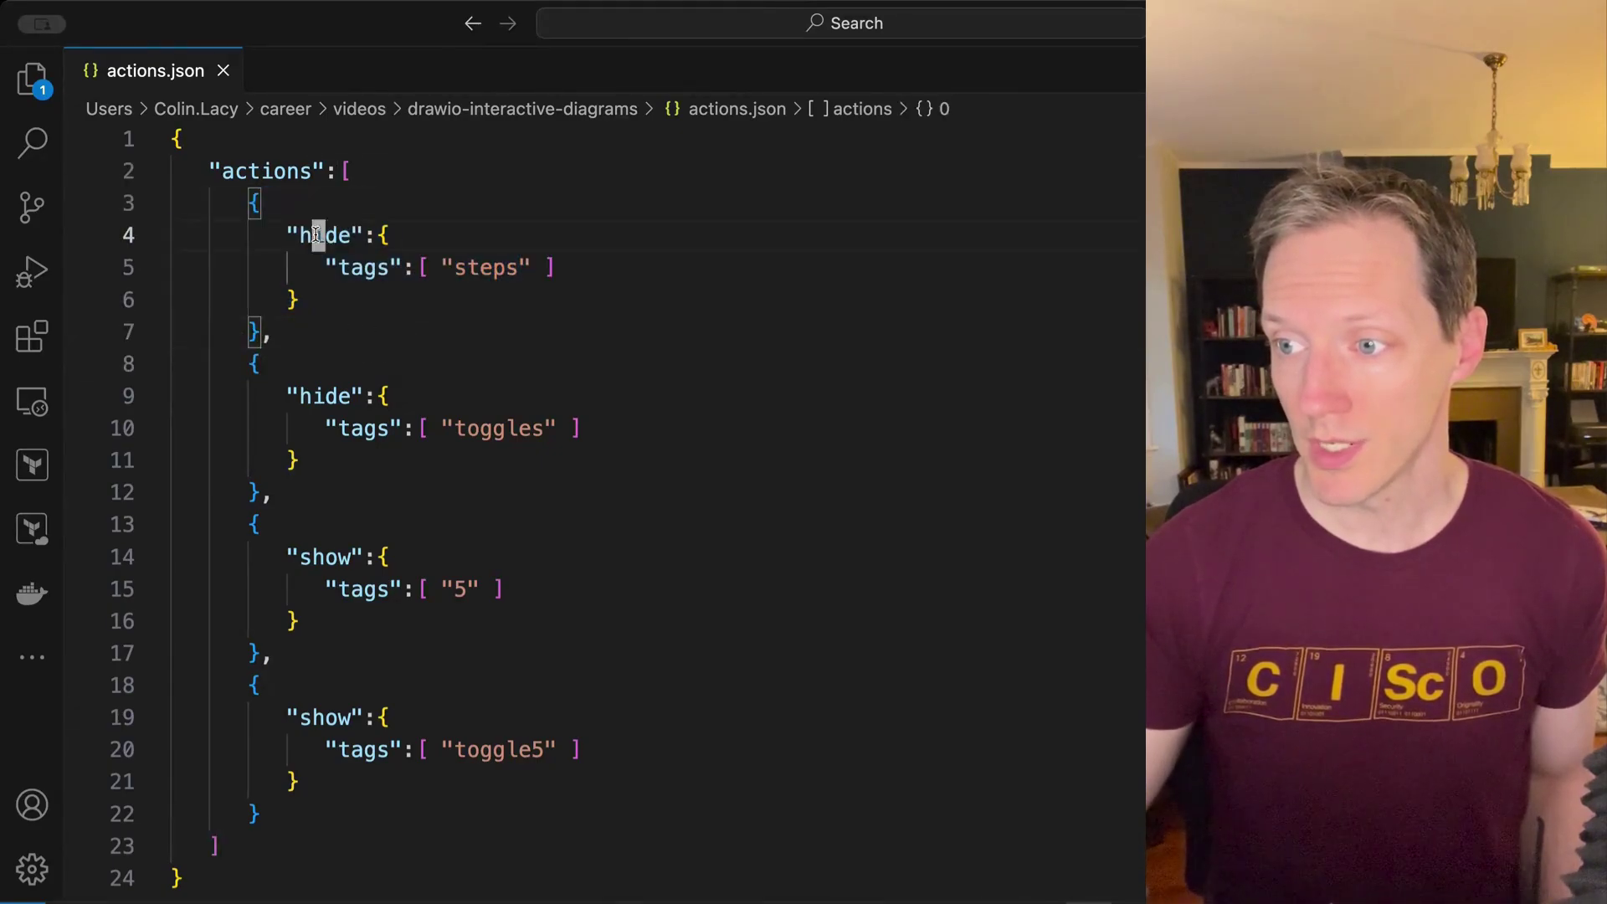
{"action": "double_click", "coordinate": [317, 235]}
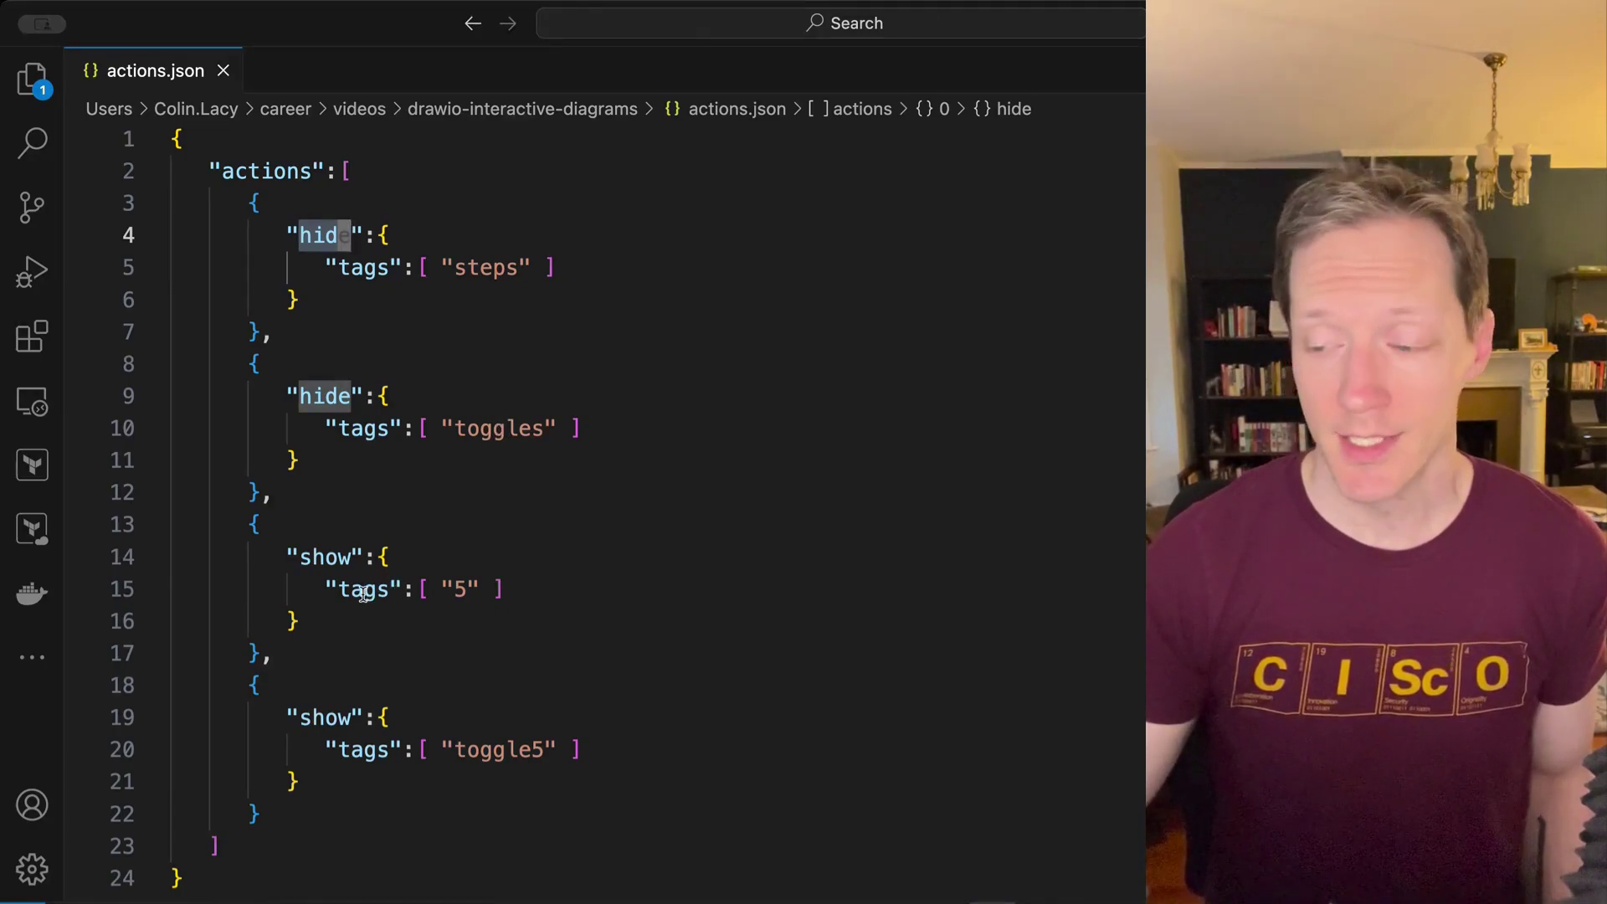
{"action": "double_click", "coordinate": [461, 589]}
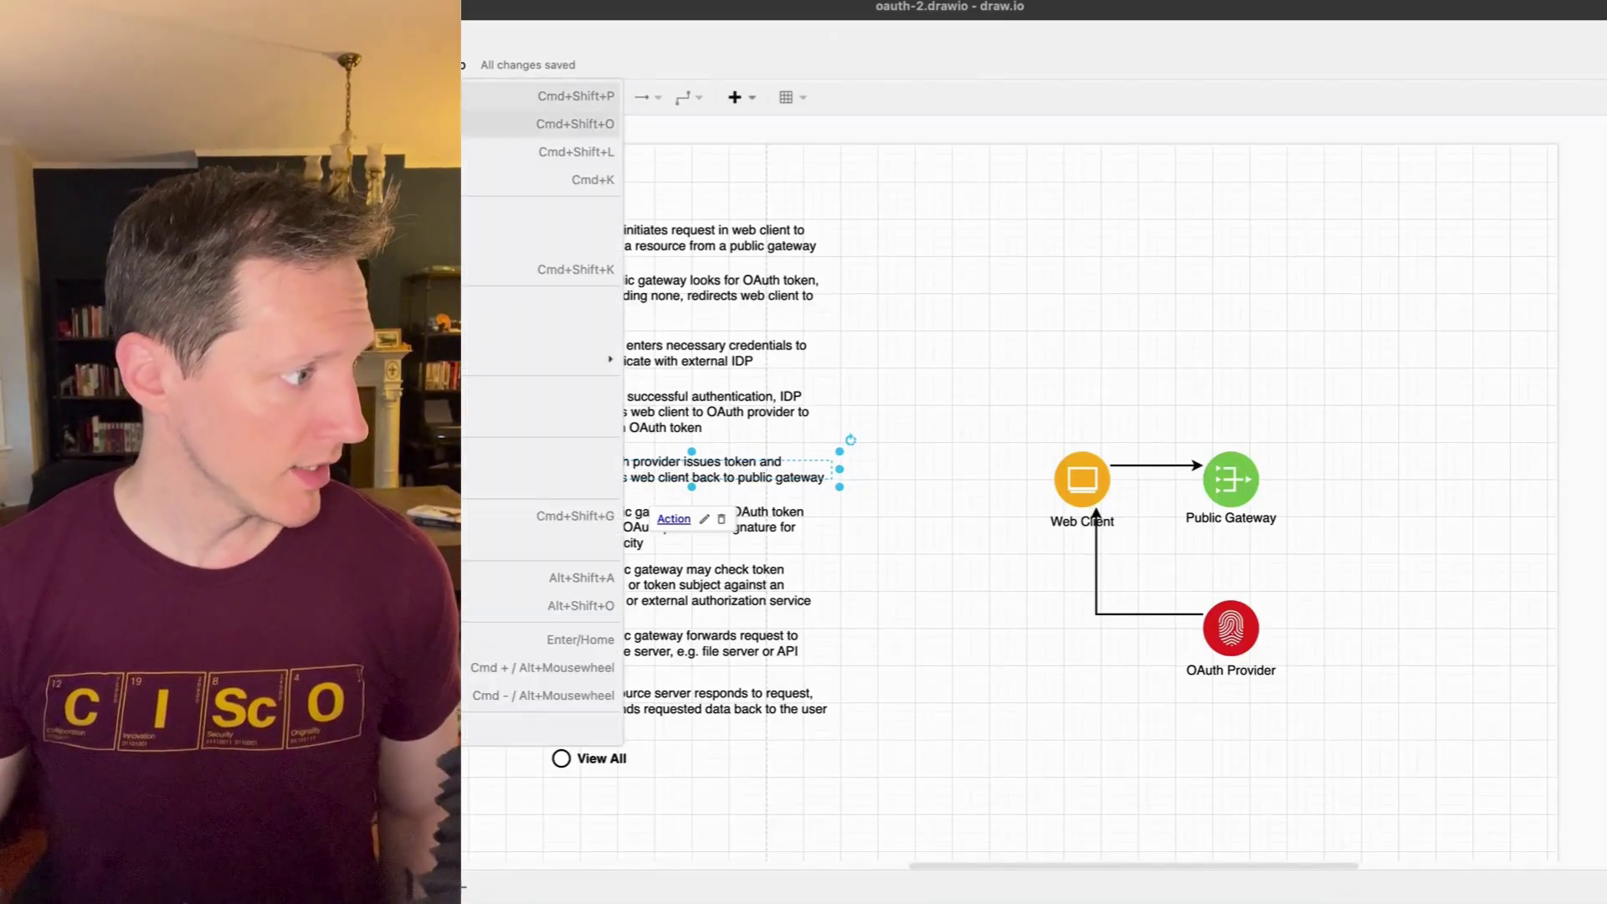
Make the background layer visible, then run the actions of steps 6, 7, 8 and 9 to test their highlights.
{"action": "left_click", "coordinate": [544, 179]}
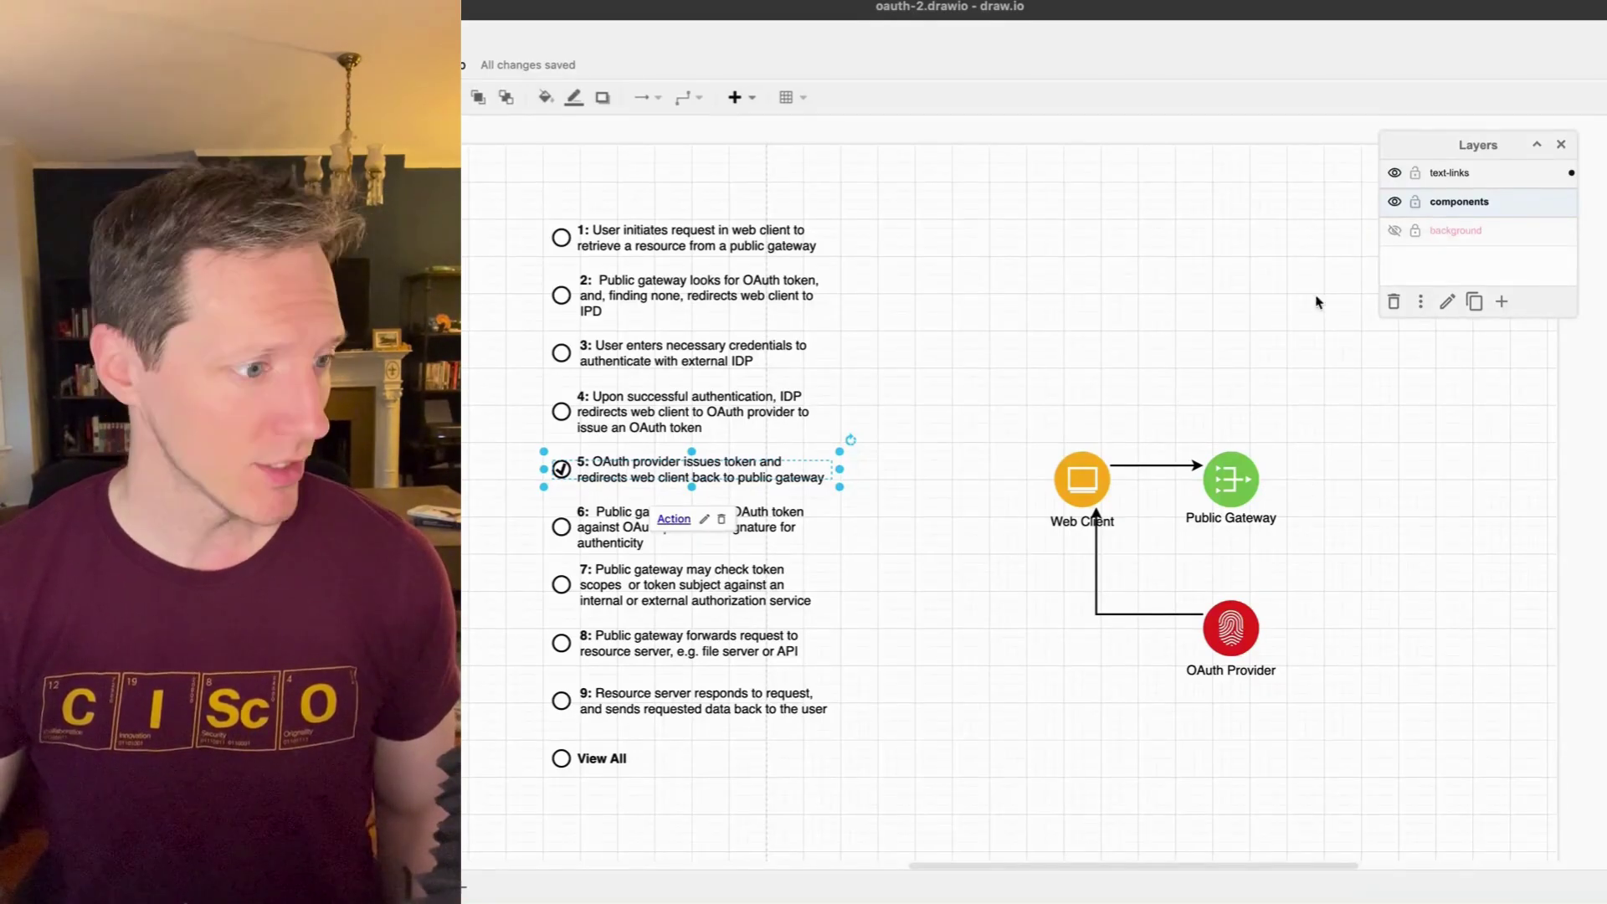
{"action": "left_click", "coordinate": [1394, 231]}
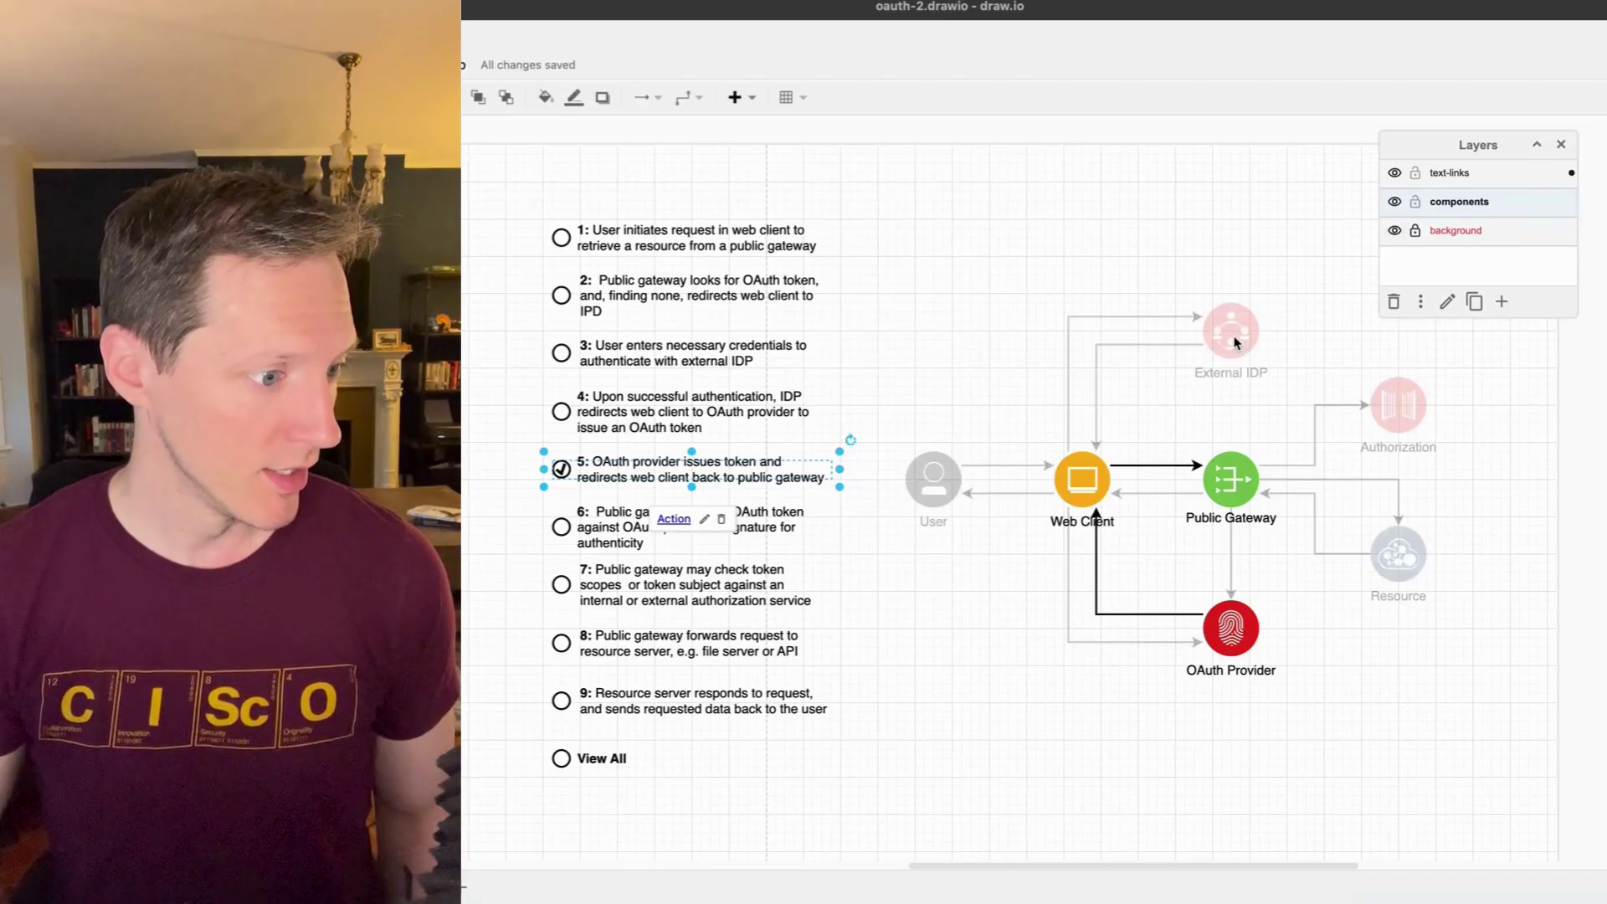
{"action": "left_click", "coordinate": [770, 519]}
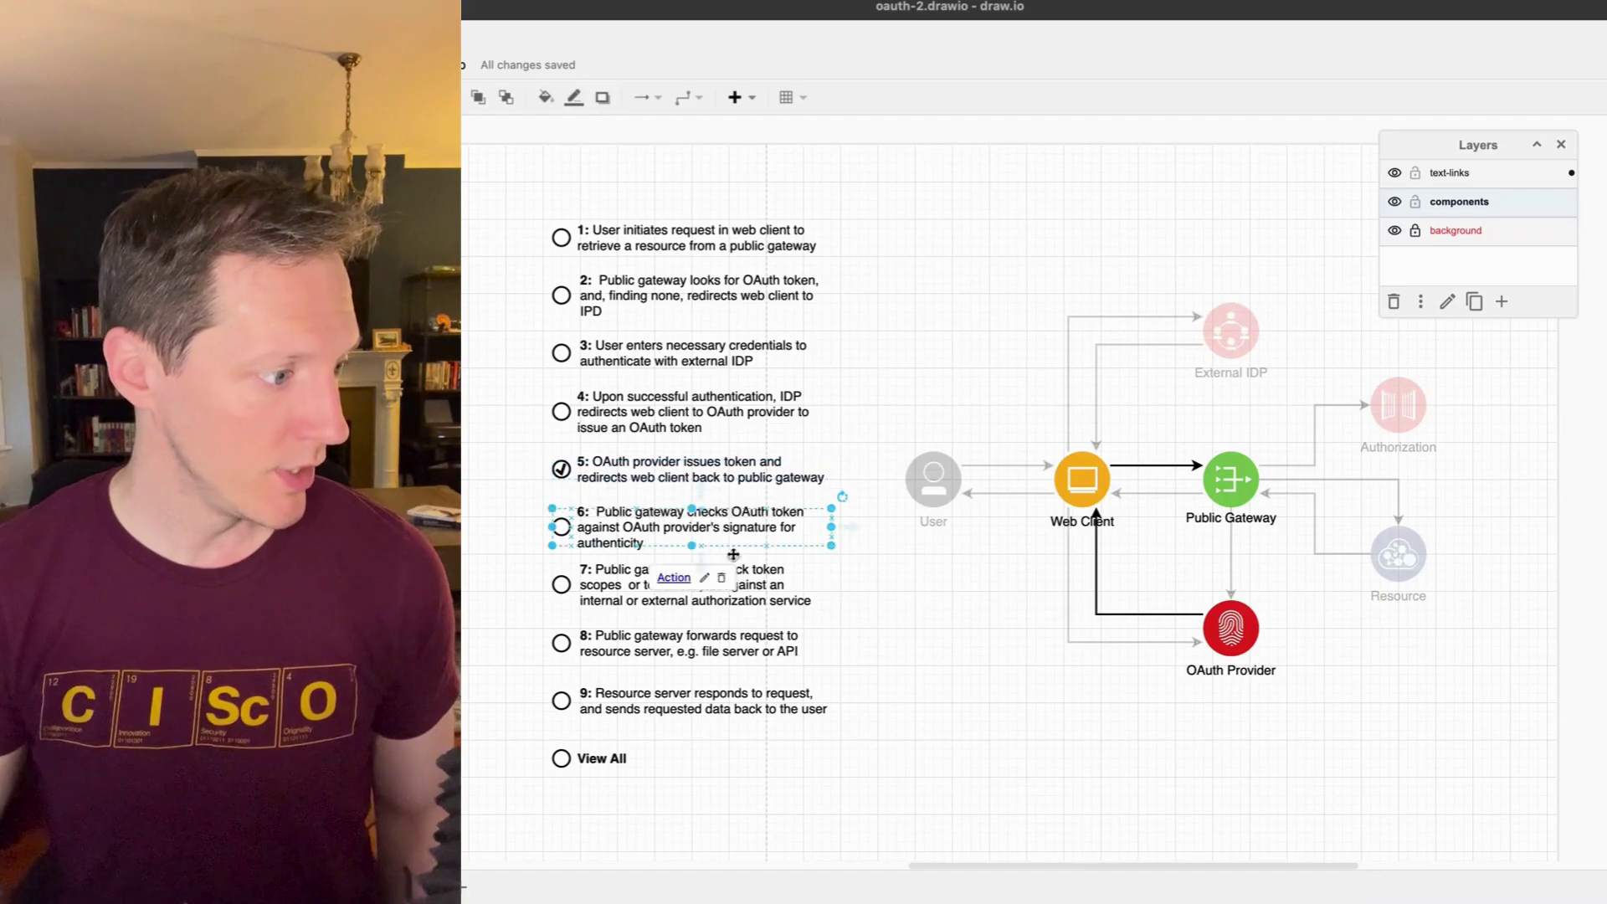
{"action": "left_click", "coordinate": [677, 579]}
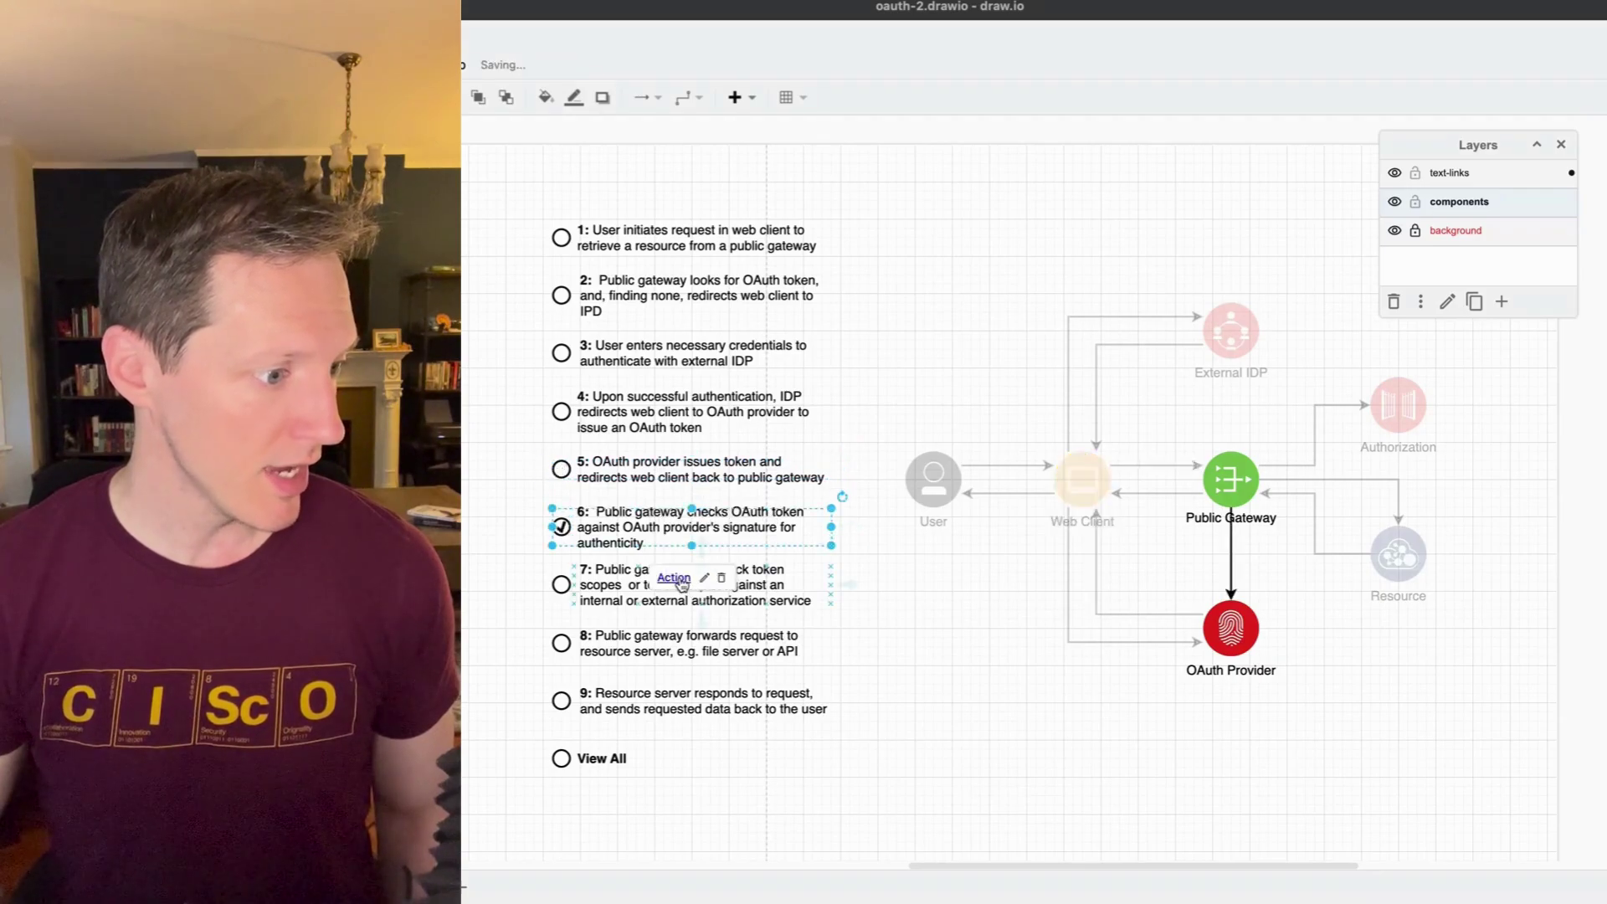
{"action": "left_click", "coordinate": [734, 599]}
{"action": "left_click", "coordinate": [673, 636]}
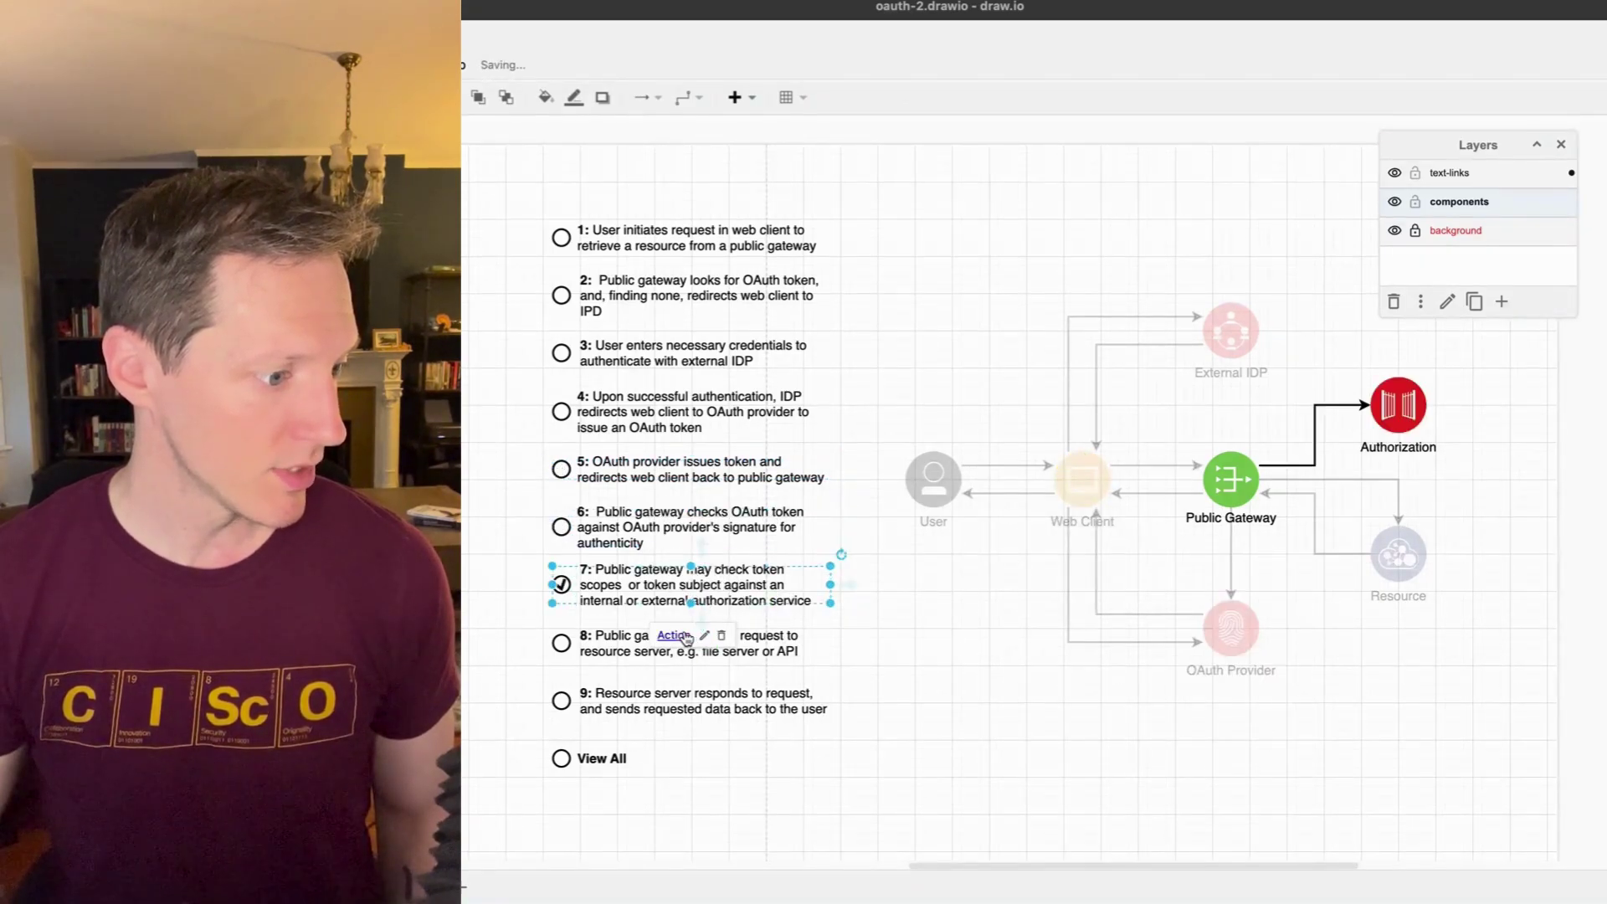
{"action": "left_click", "coordinate": [789, 653]}
{"action": "left_click", "coordinate": [676, 693]}
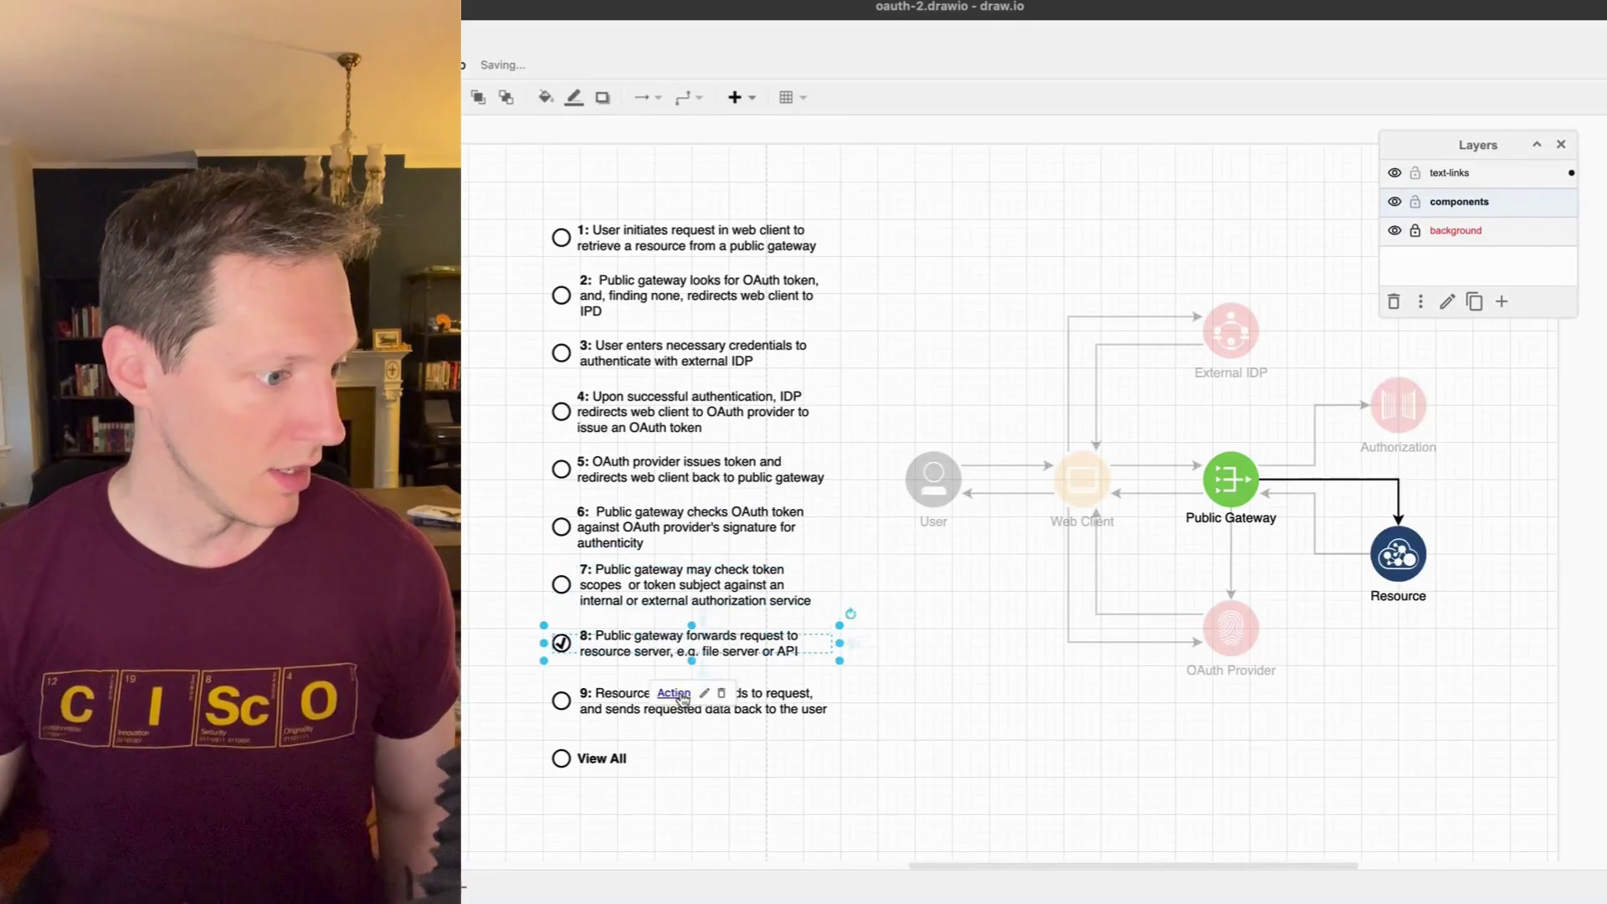
{"action": "left_click", "coordinate": [729, 712]}
{"action": "left_click", "coordinate": [674, 751]}
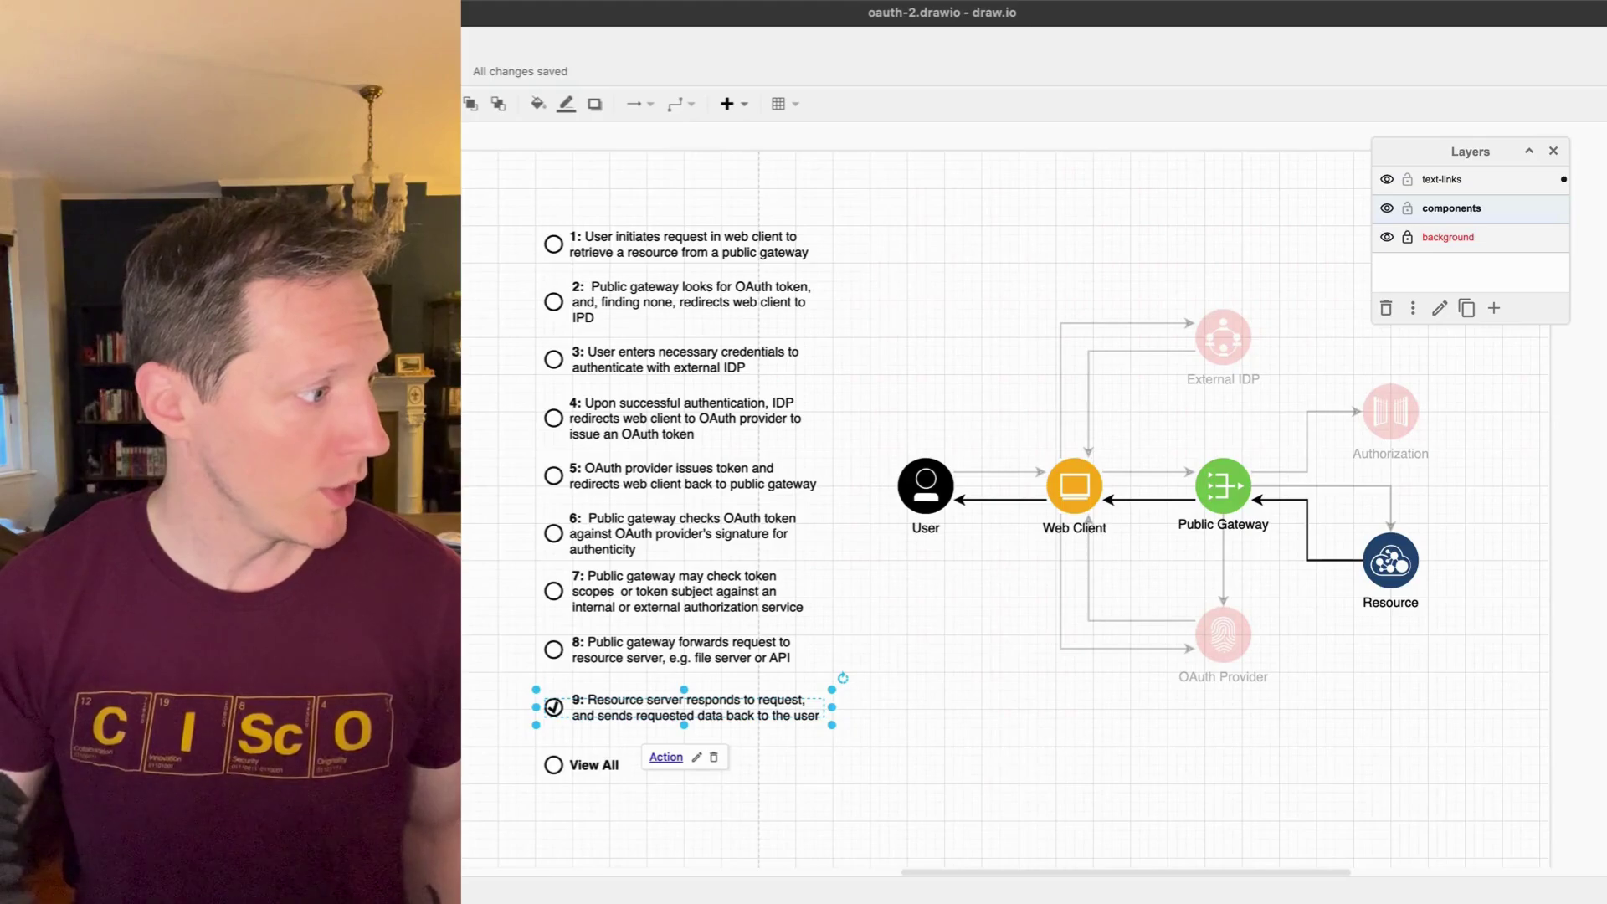
Dismiss the export options and run the View All shape's action to show every component.
{"action": "mouse_move", "coordinate": [419, 316]}
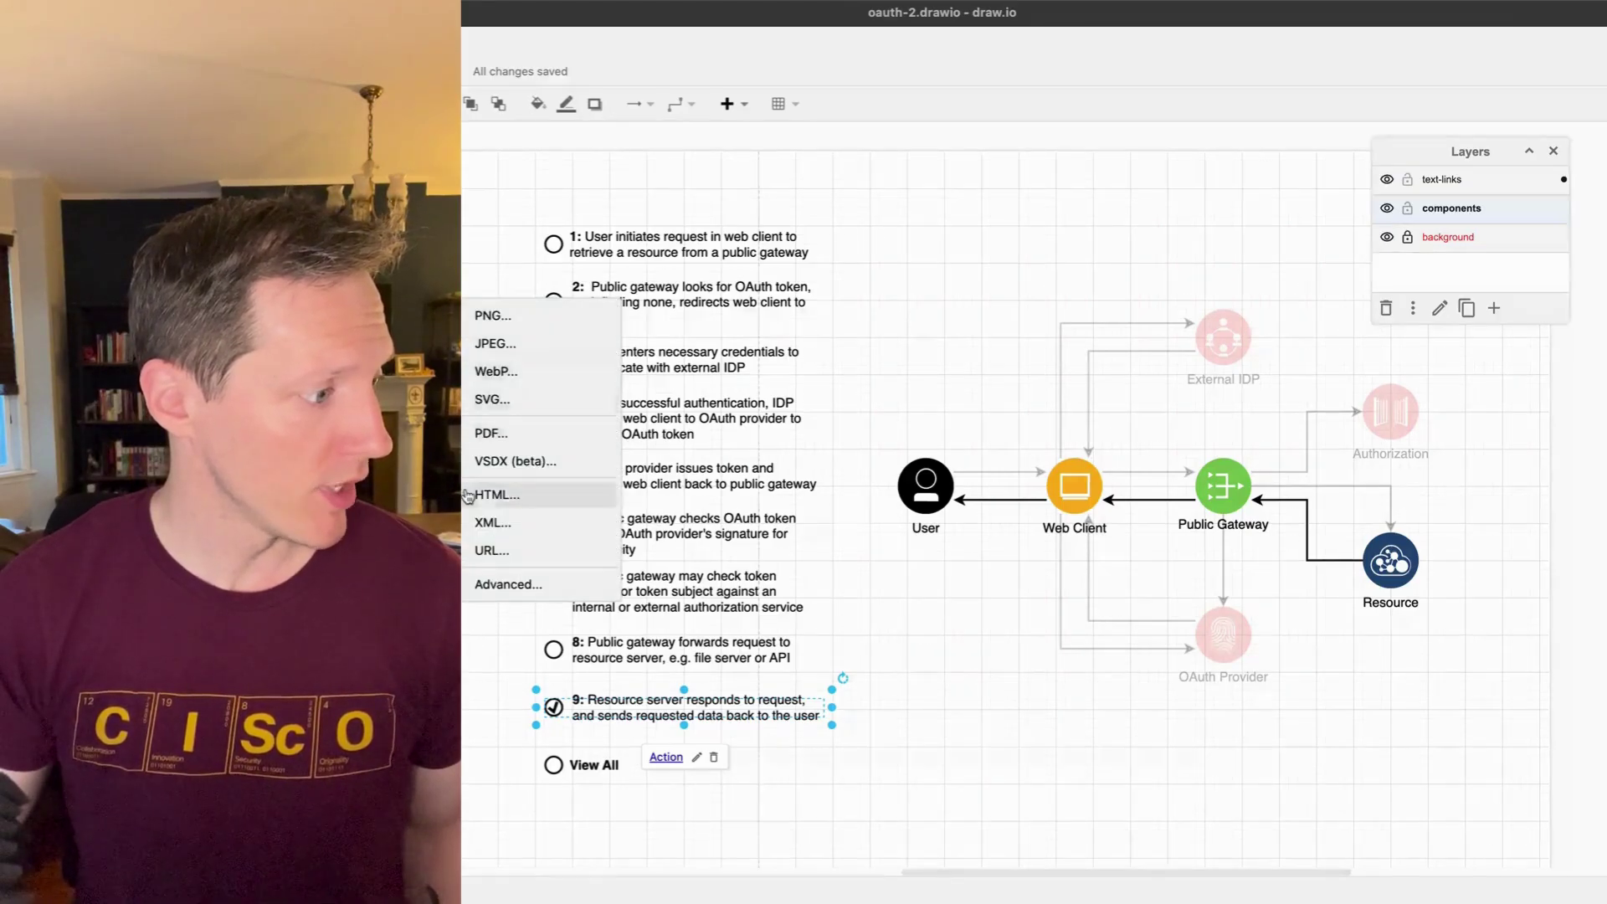
{"action": "left_click", "coordinate": [931, 629]}
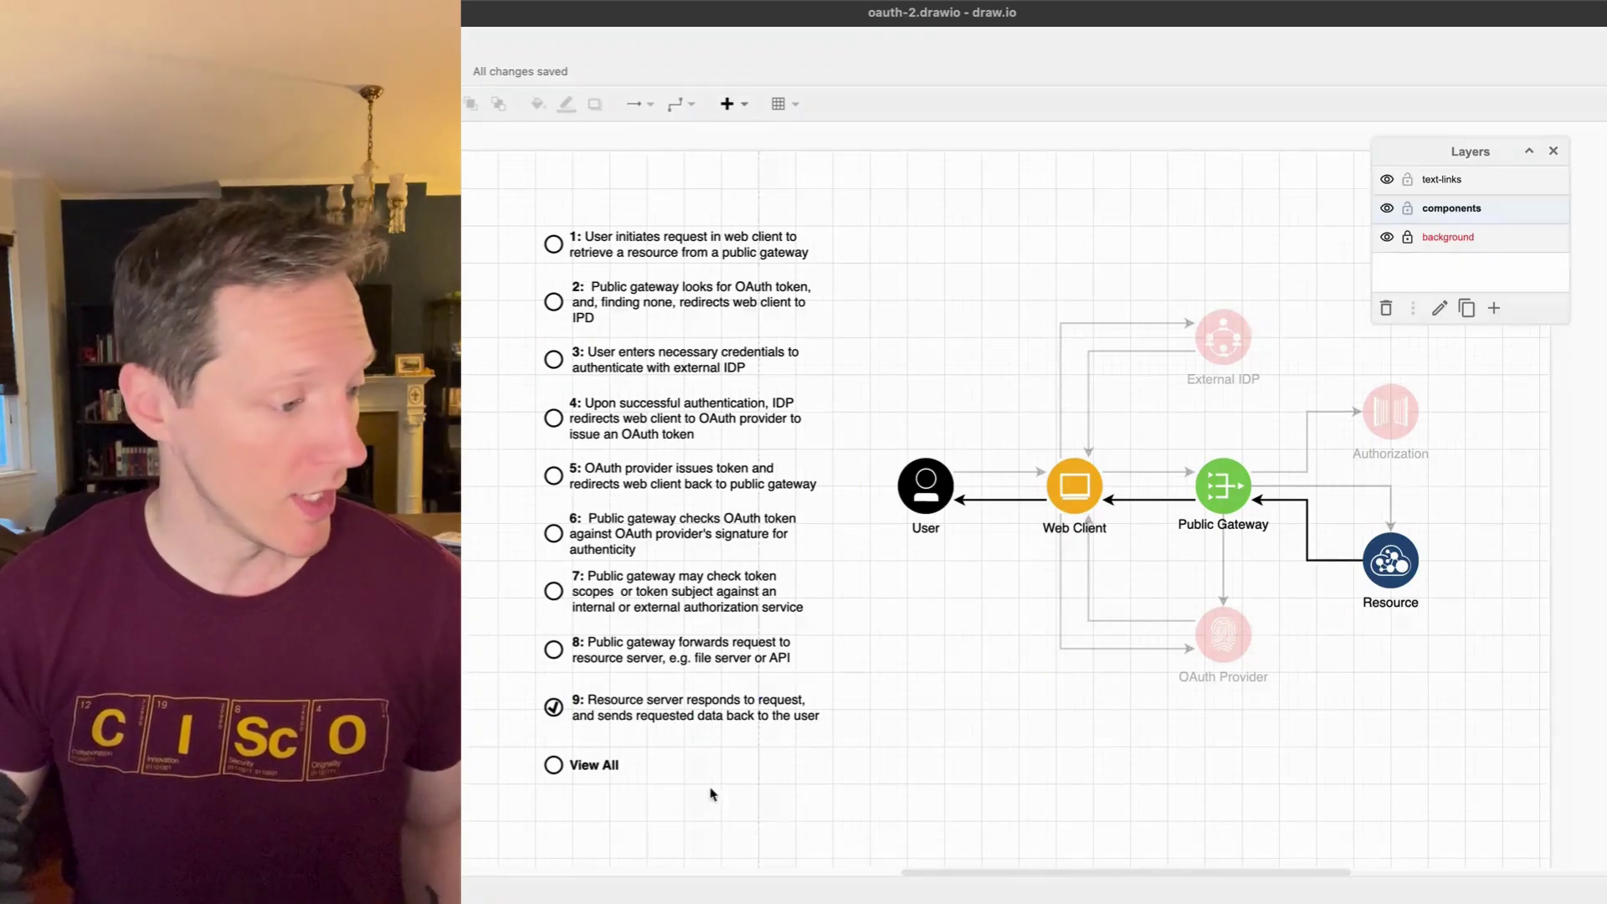
{"action": "left_click", "coordinate": [617, 764]}
{"action": "left_click", "coordinate": [579, 814]}
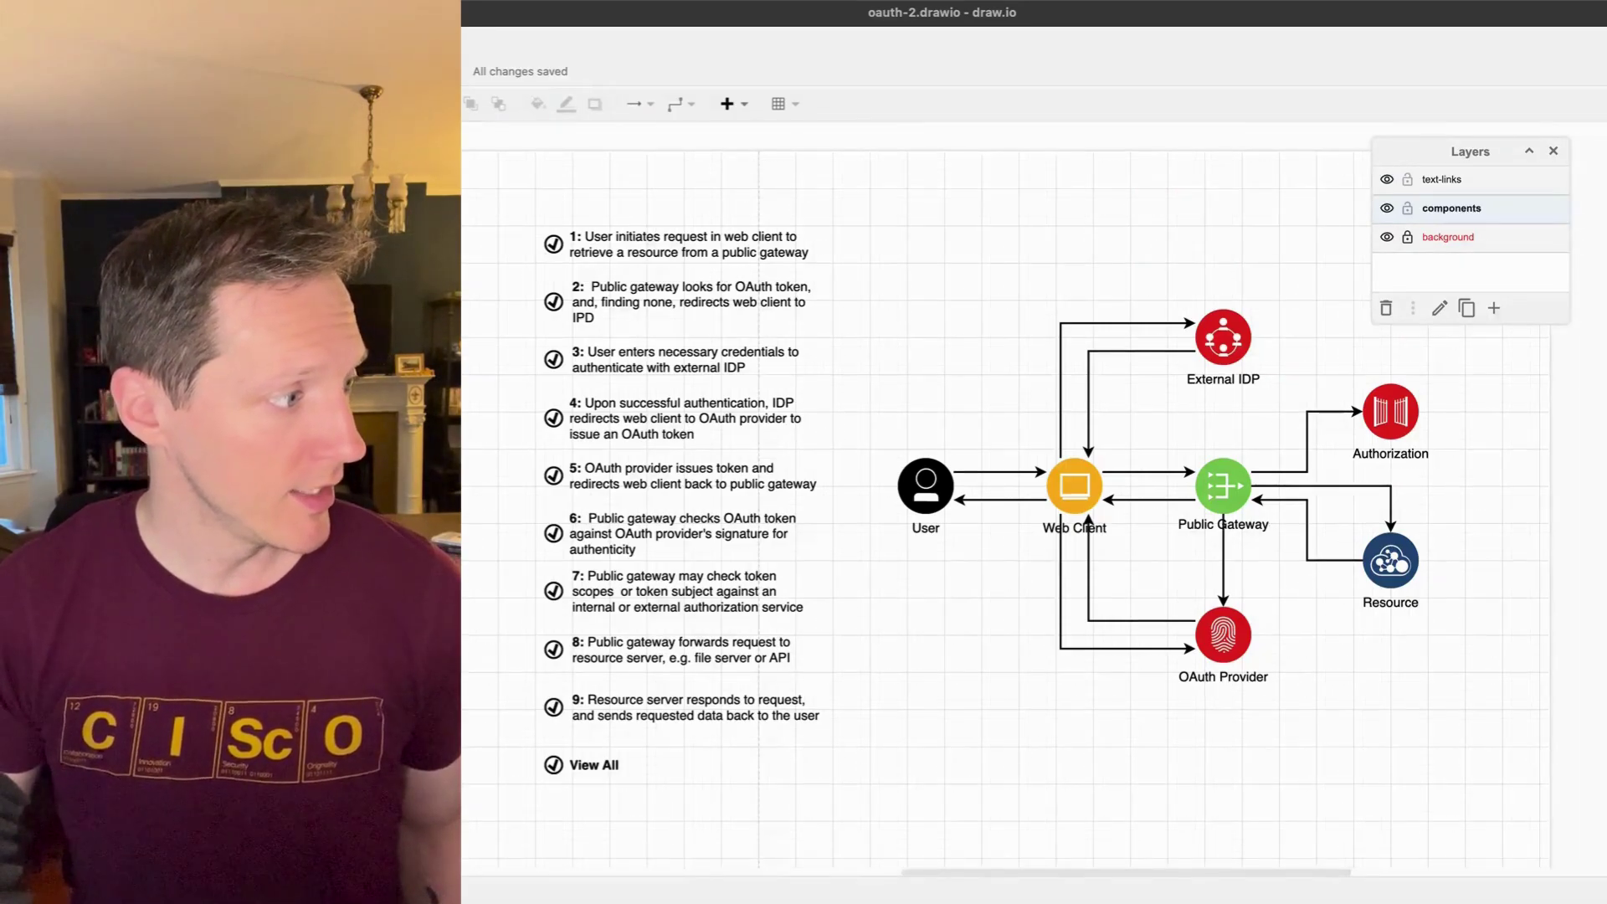
Export as HTML with Lightbox, Fit, Tags and Layers off, replacing oauth-2.drawio.html.
{"action": "mouse_move", "coordinate": [402, 315]}
{"action": "left_click", "coordinate": [500, 494]}
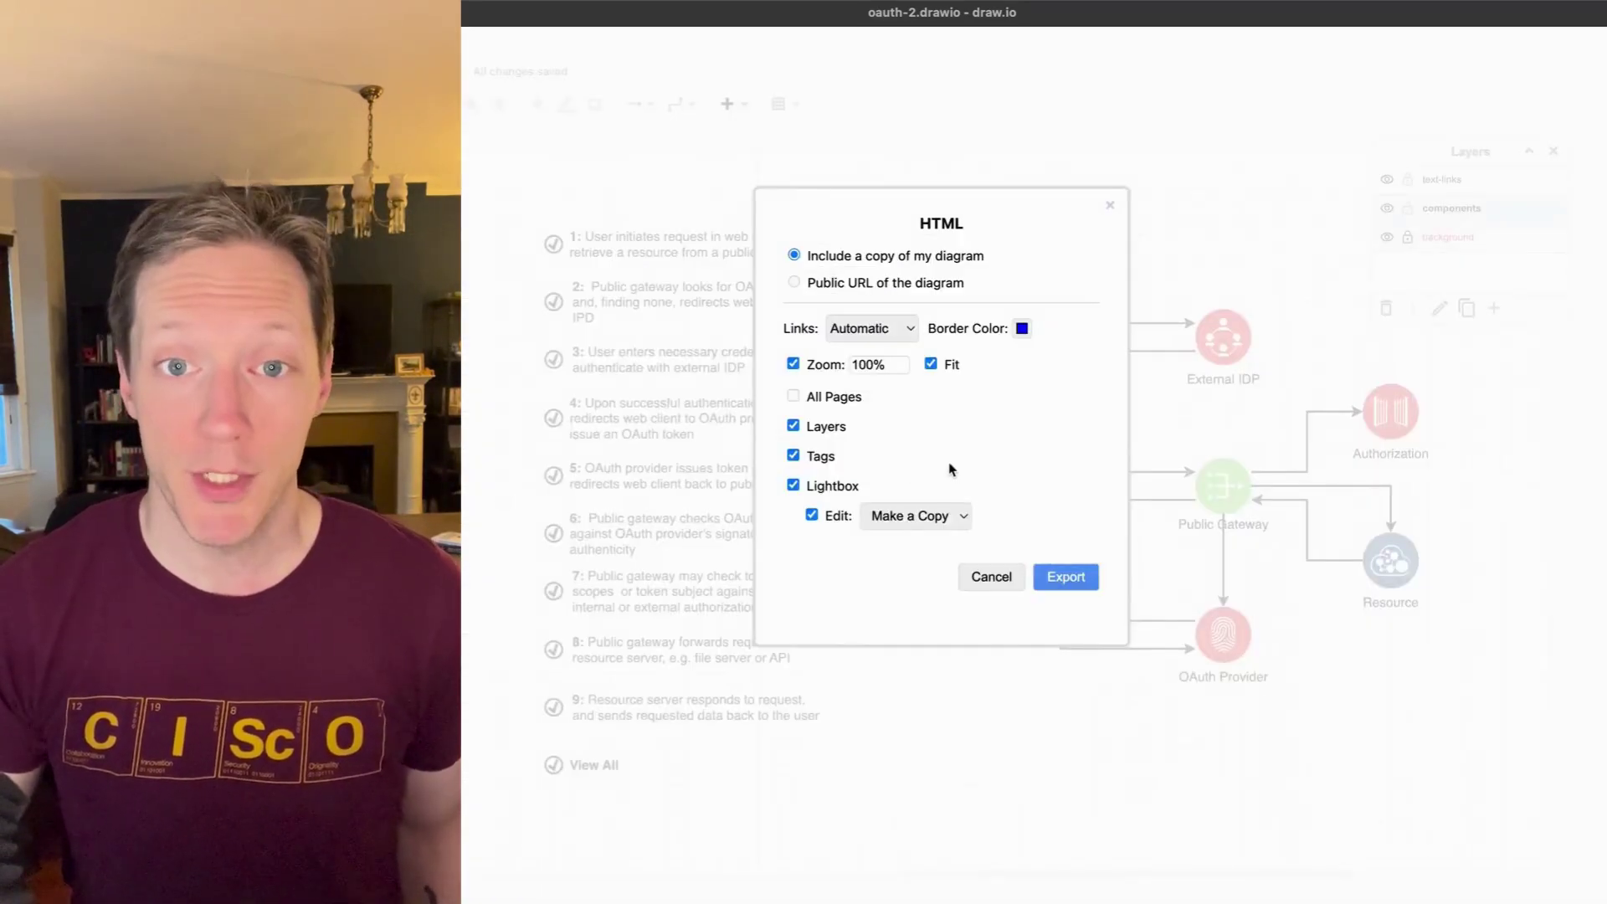
{"action": "left_click", "coordinate": [827, 492]}
{"action": "left_click", "coordinate": [950, 366]}
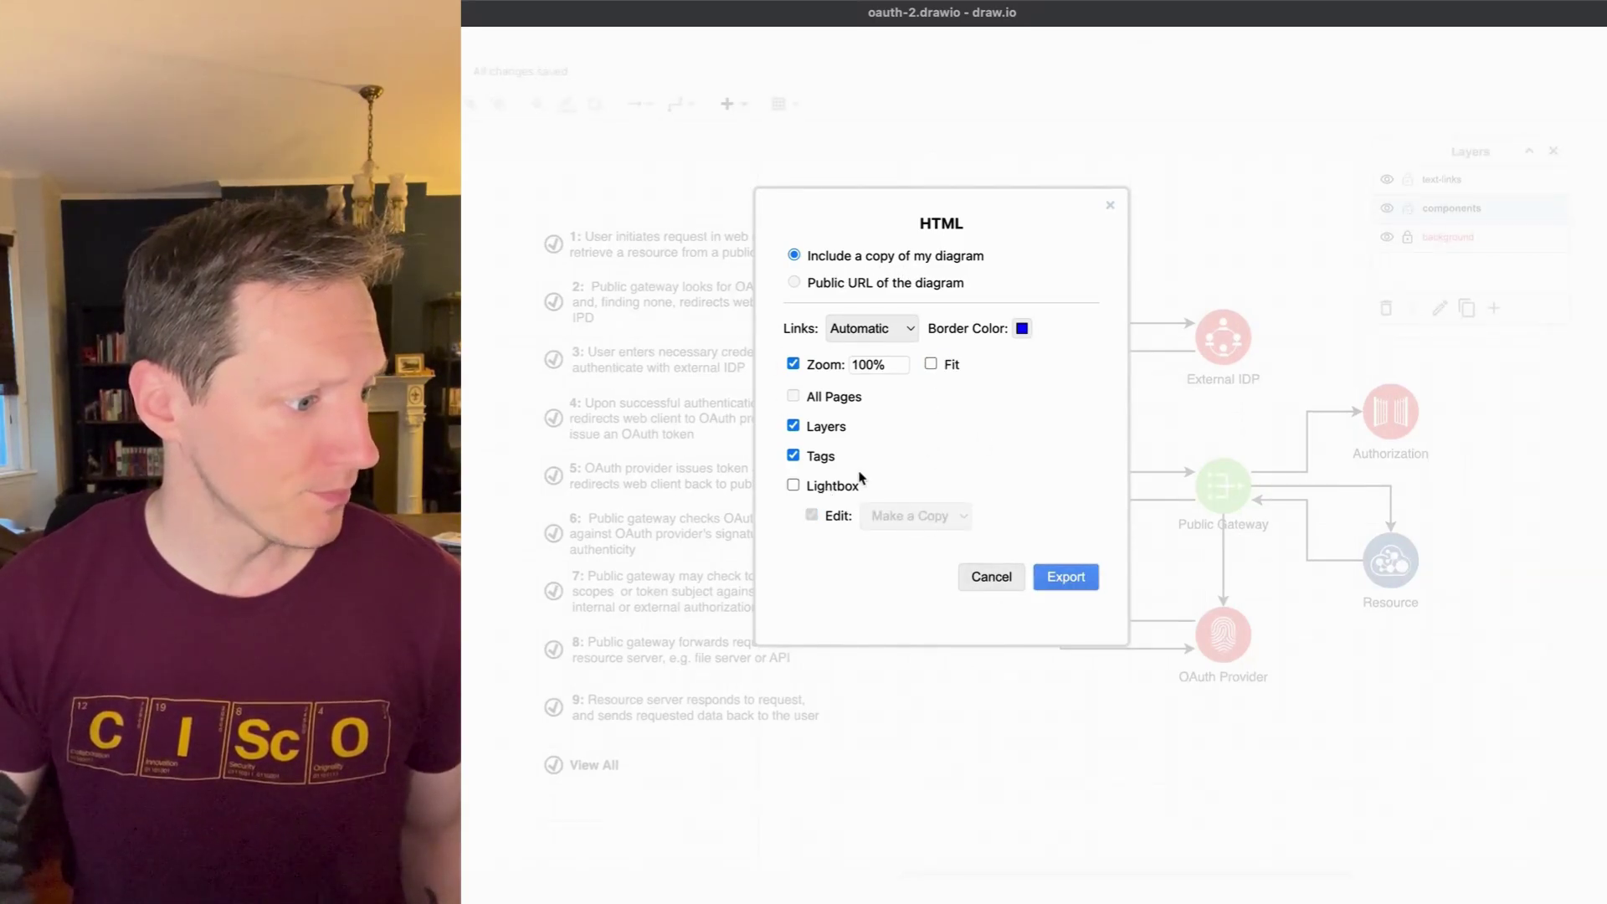
{"action": "left_click", "coordinate": [818, 457]}
{"action": "left_click", "coordinate": [827, 428]}
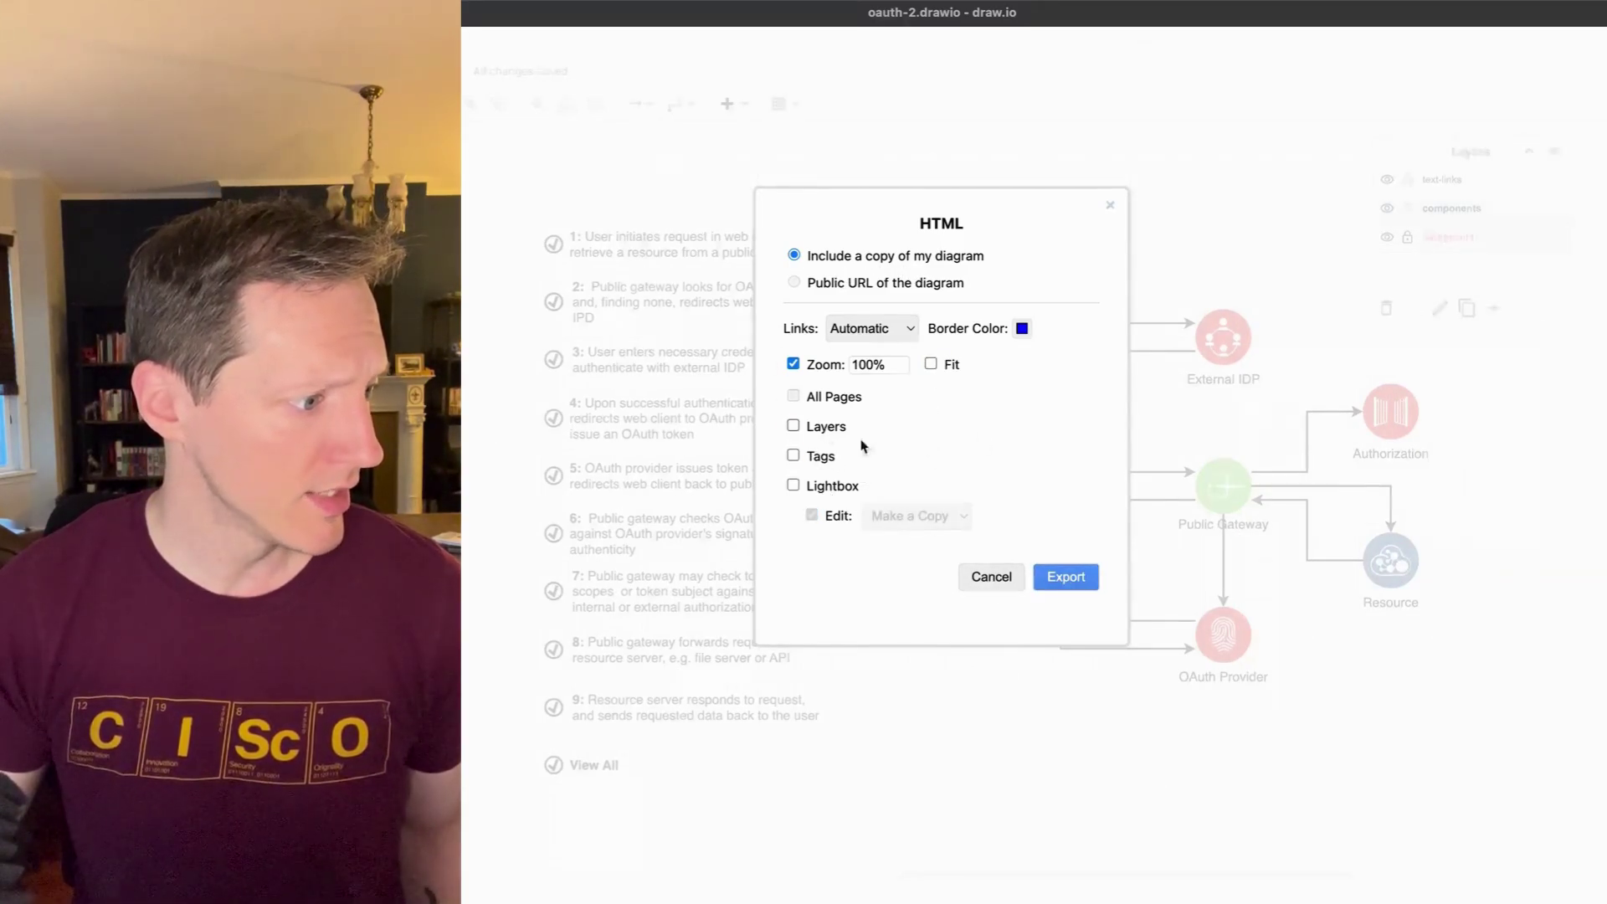
{"action": "left_click", "coordinate": [1052, 586]}
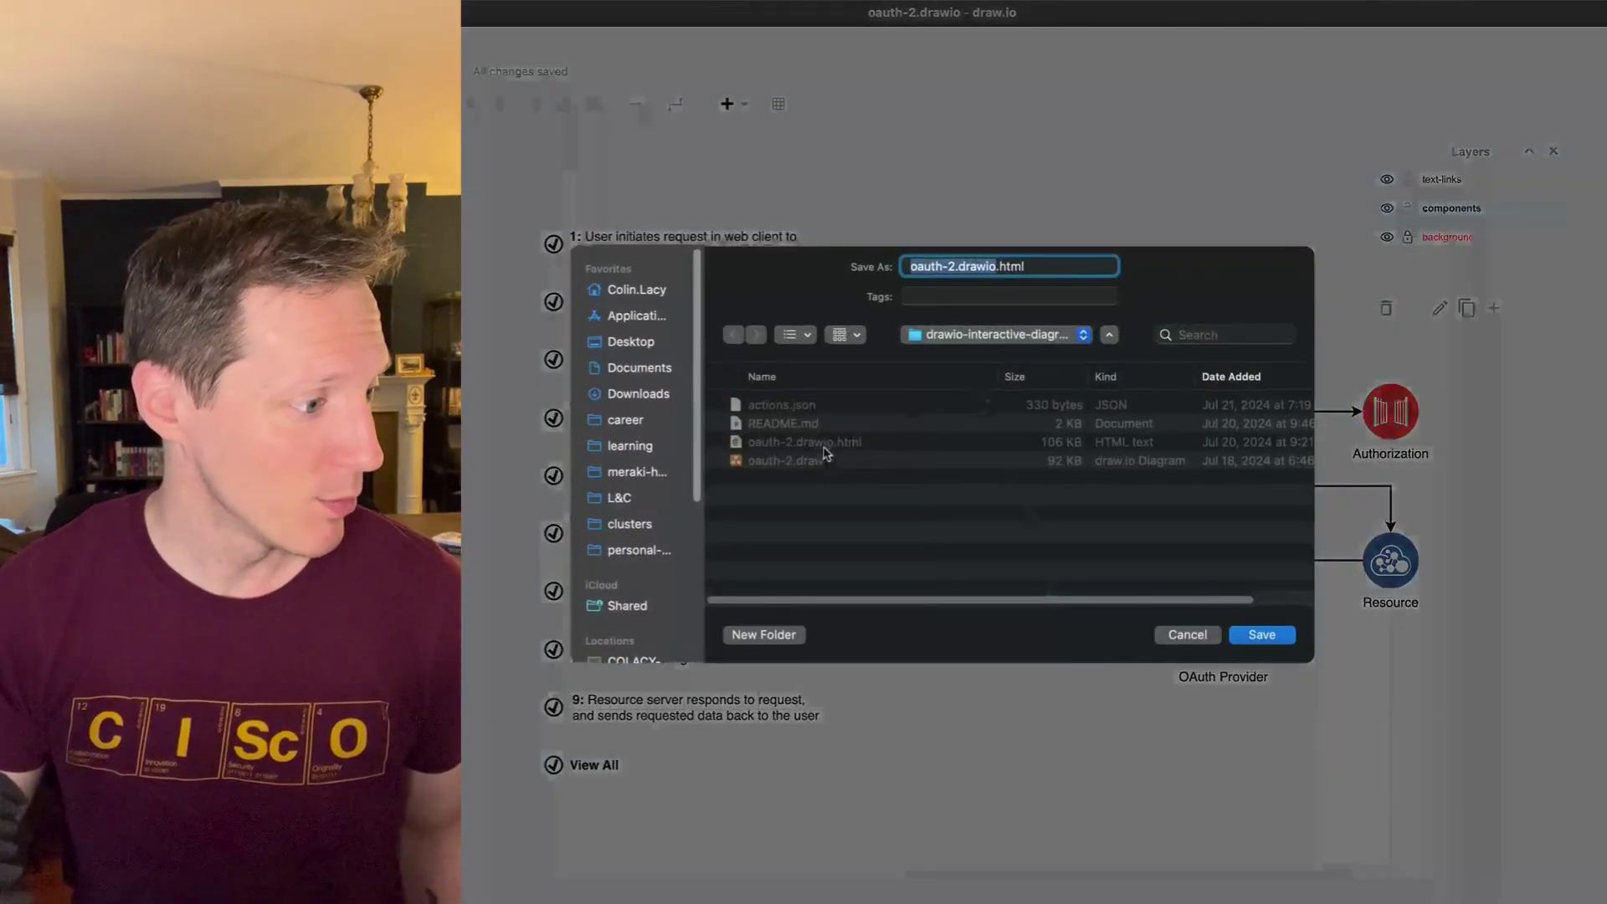
{"action": "left_click", "coordinate": [1253, 633]}
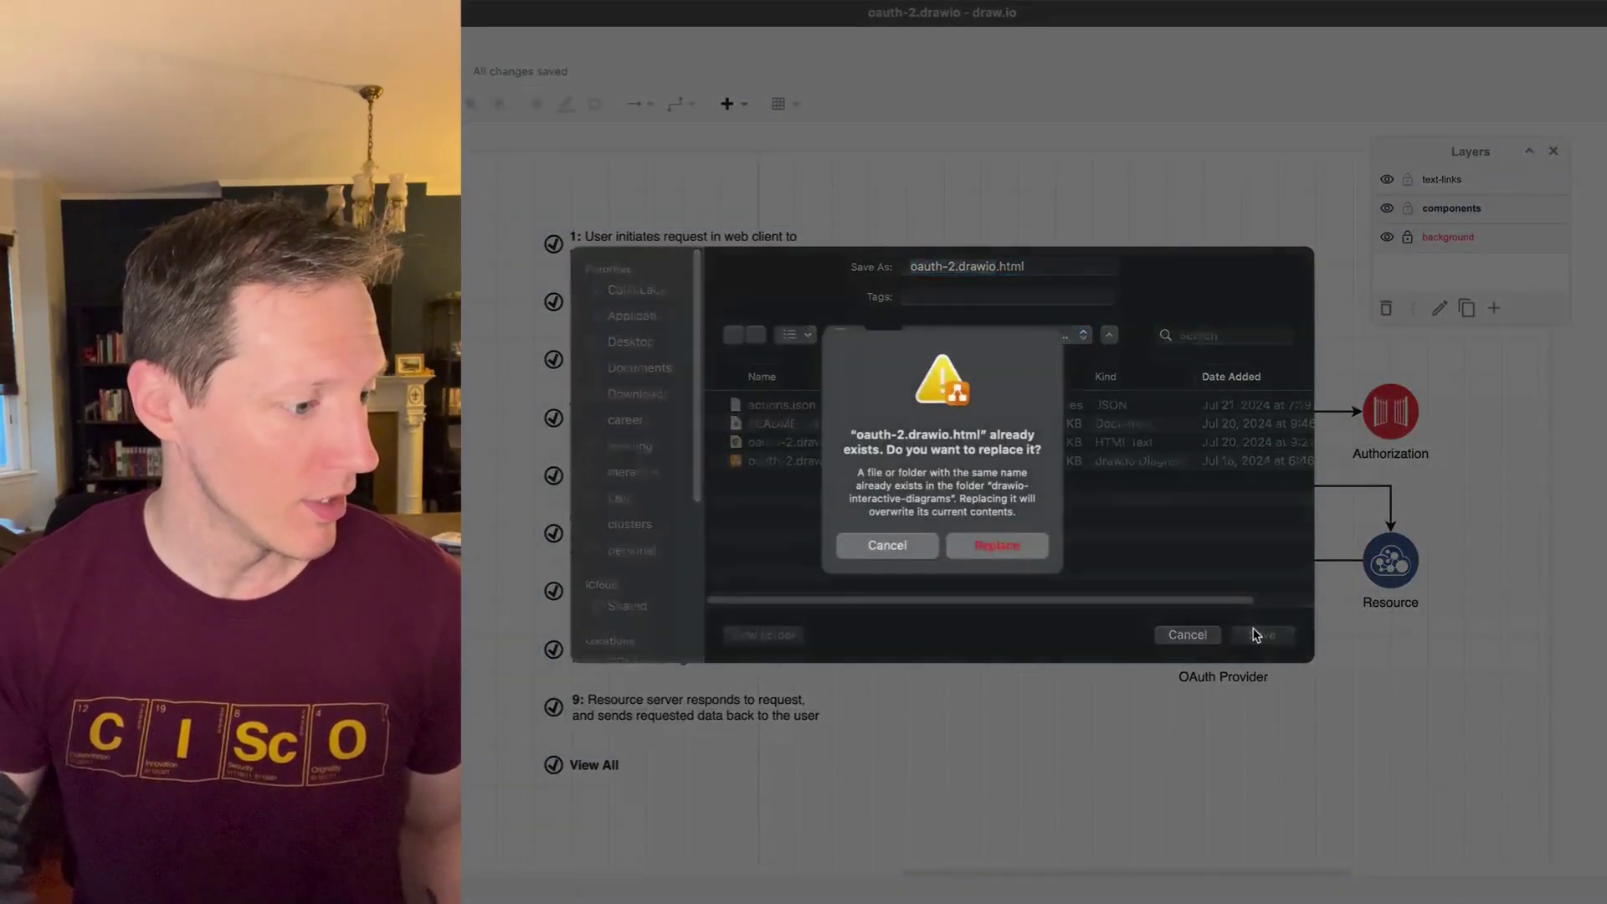
{"action": "left_click", "coordinate": [998, 548]}
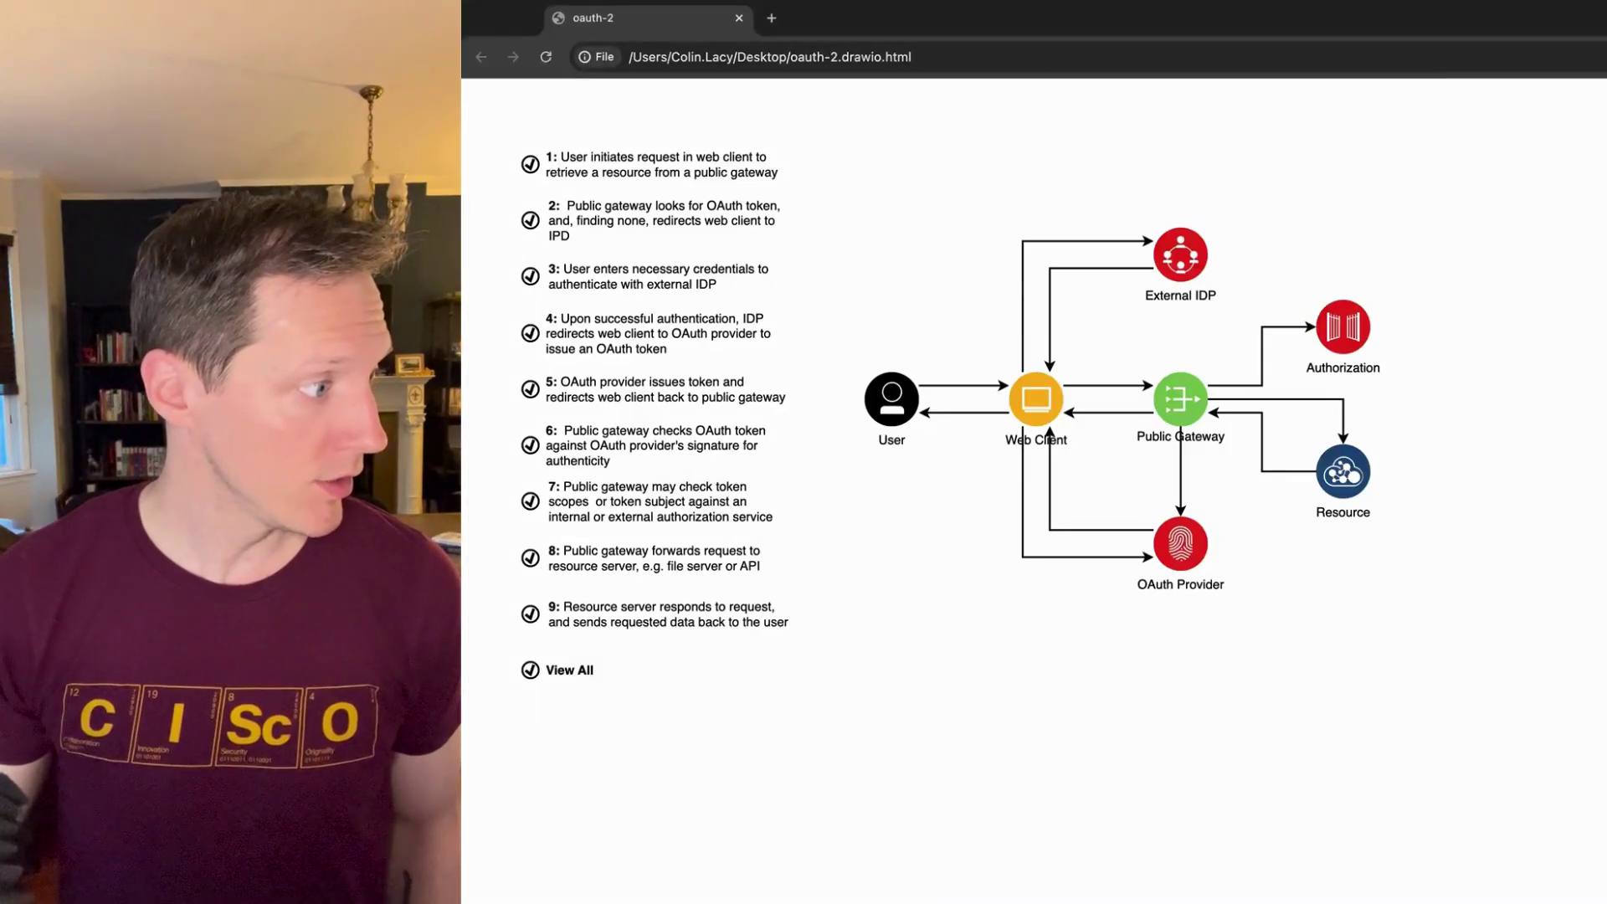
{"action": "left_click", "coordinate": [601, 173]}
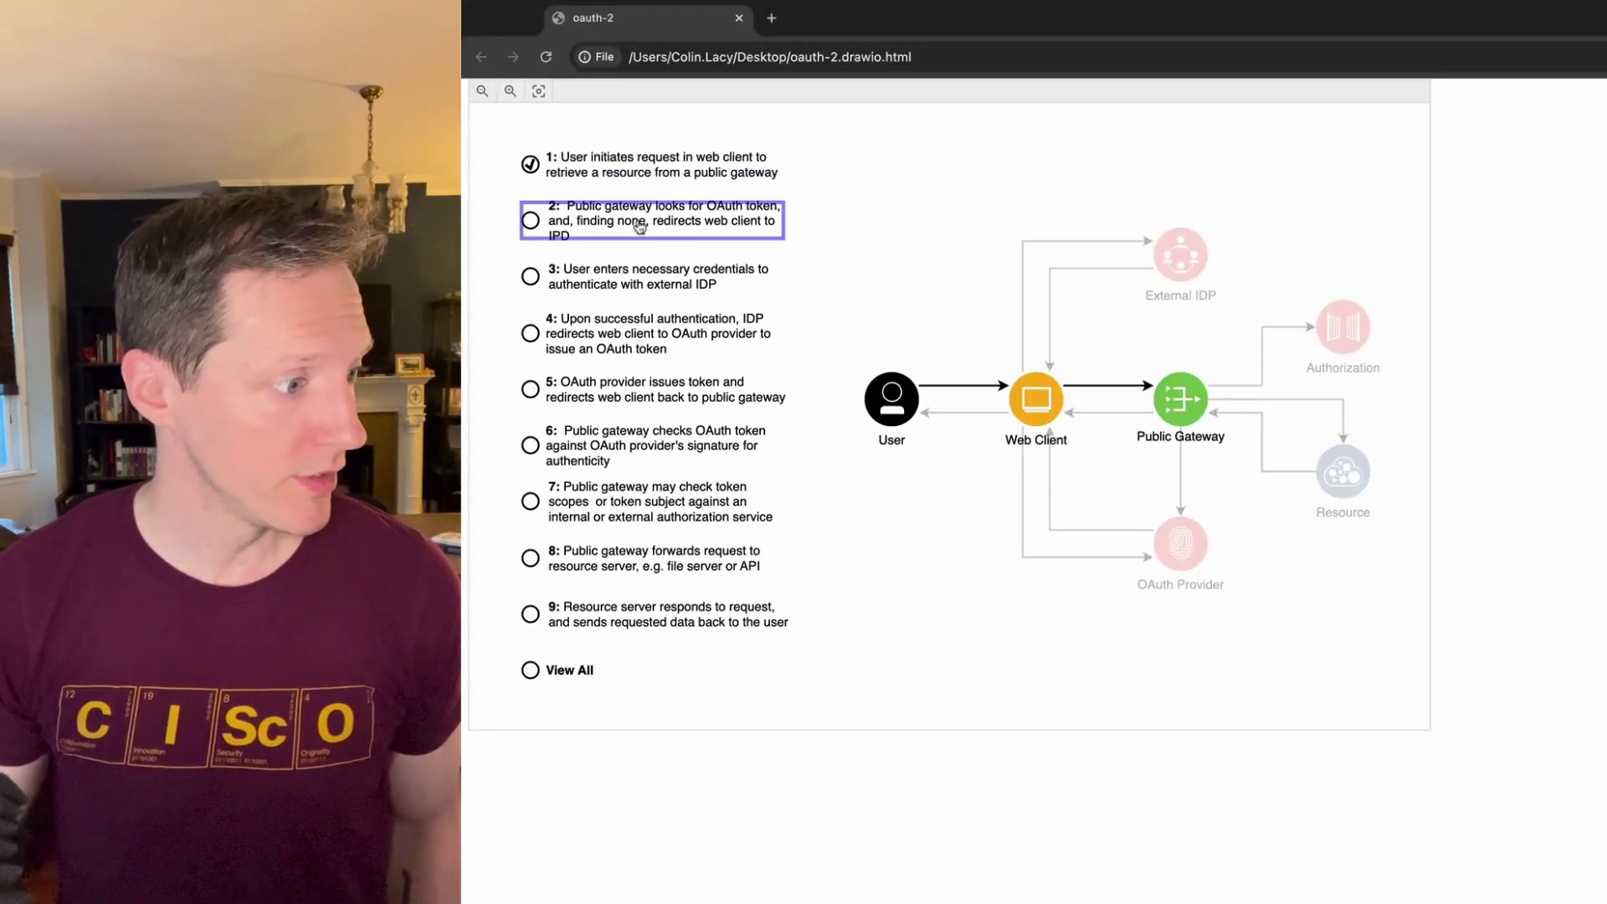
{"action": "left_click", "coordinate": [639, 226]}
{"action": "left_click", "coordinate": [639, 286]}
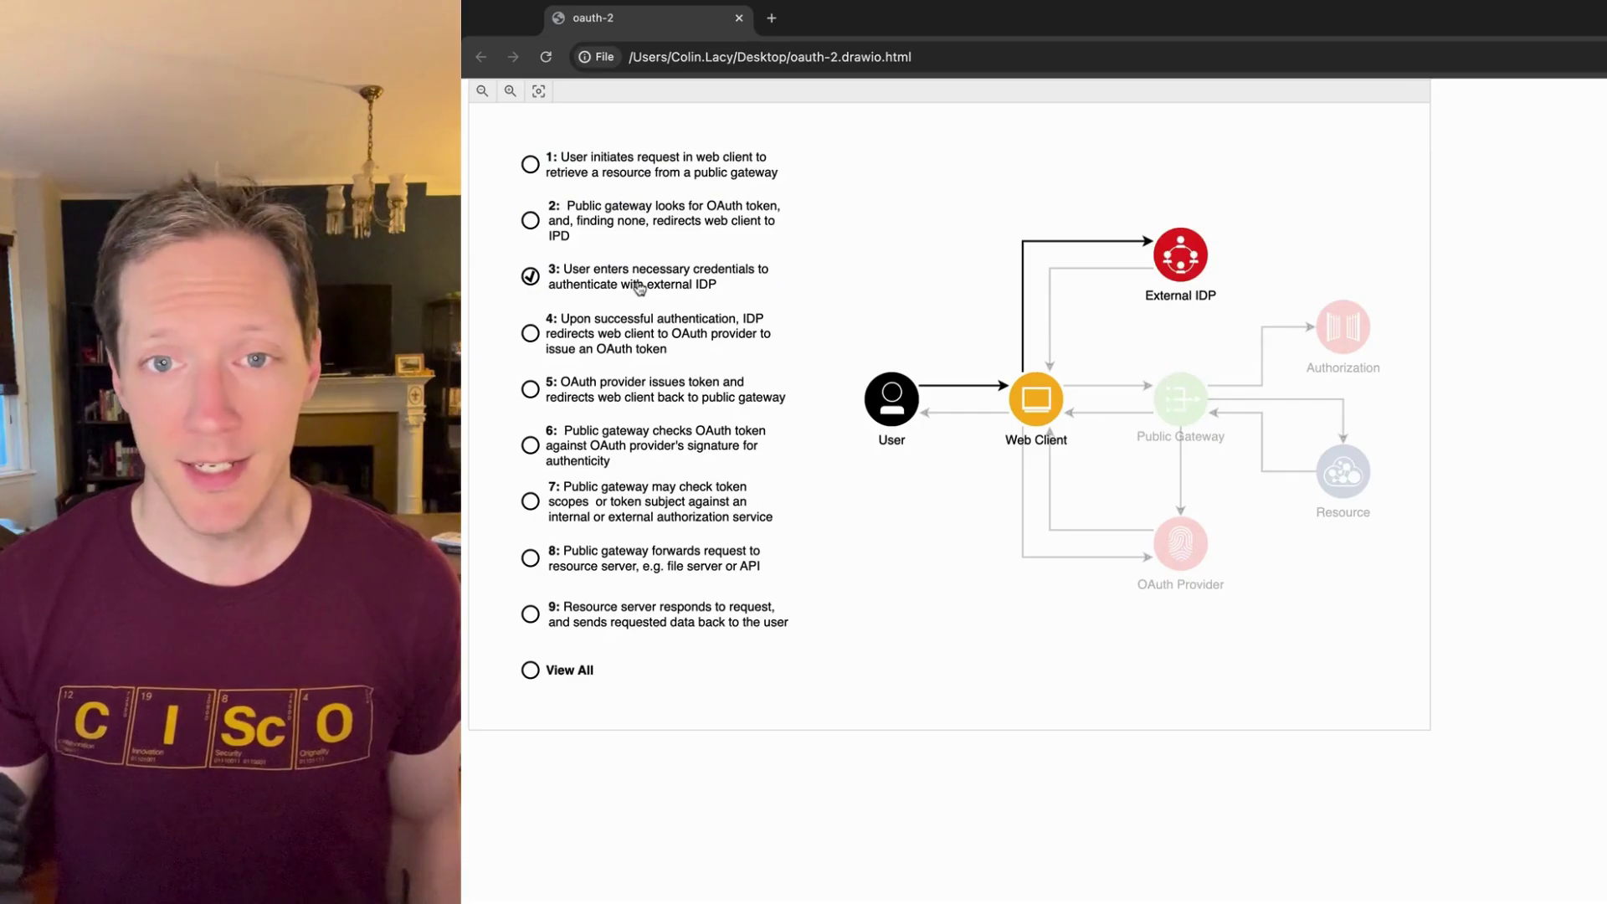
{"action": "left_click", "coordinate": [634, 328]}
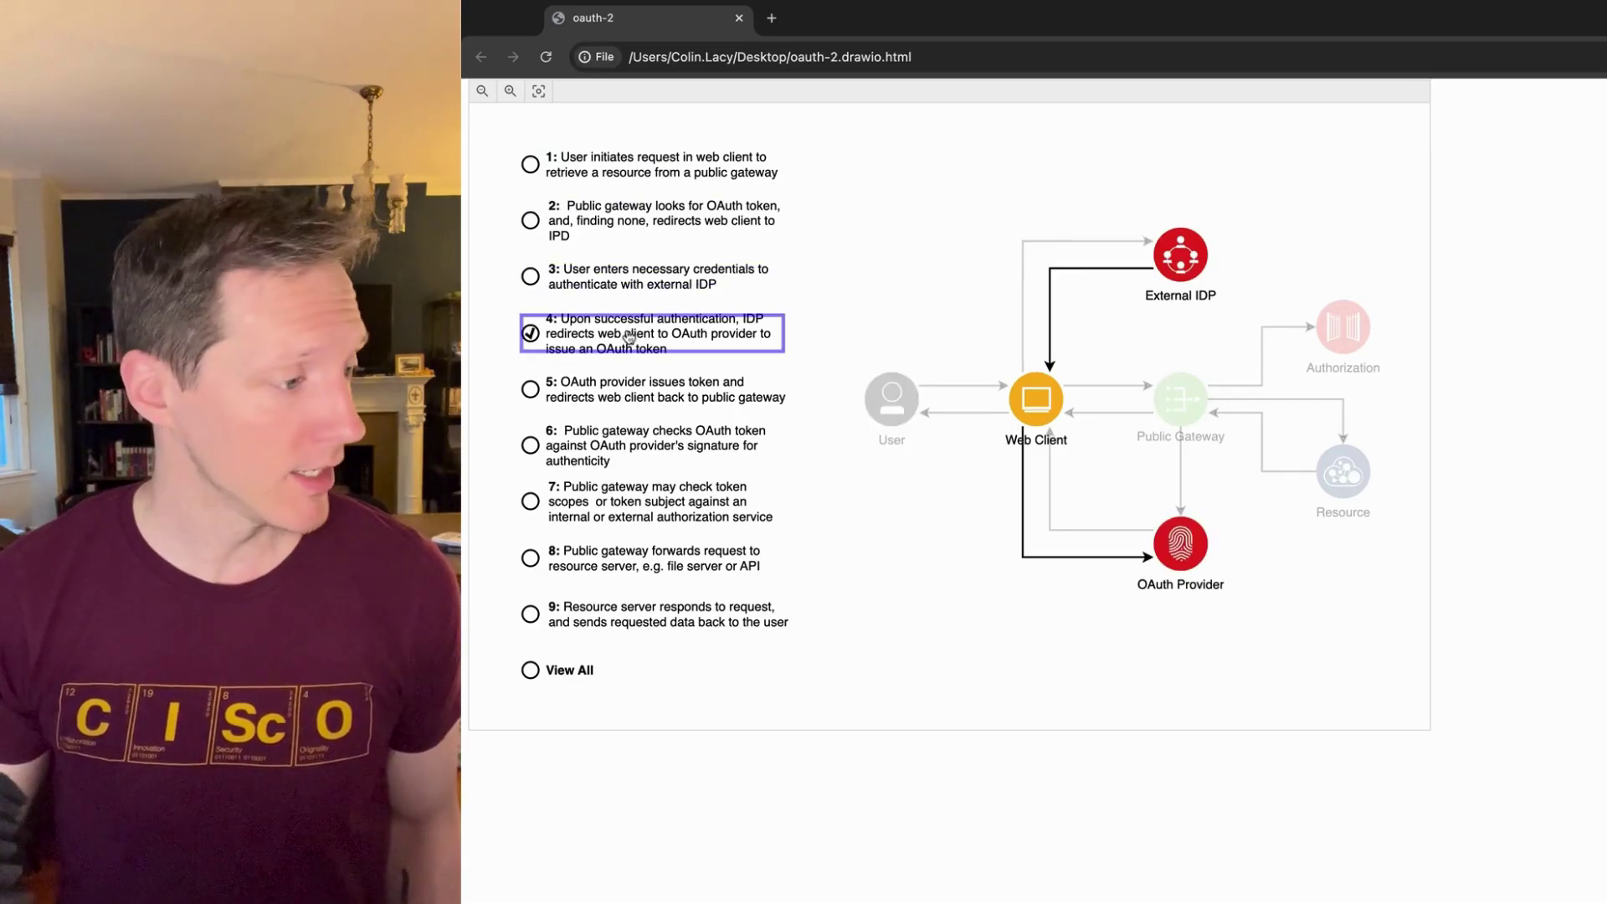
{"action": "left_click", "coordinate": [648, 390]}
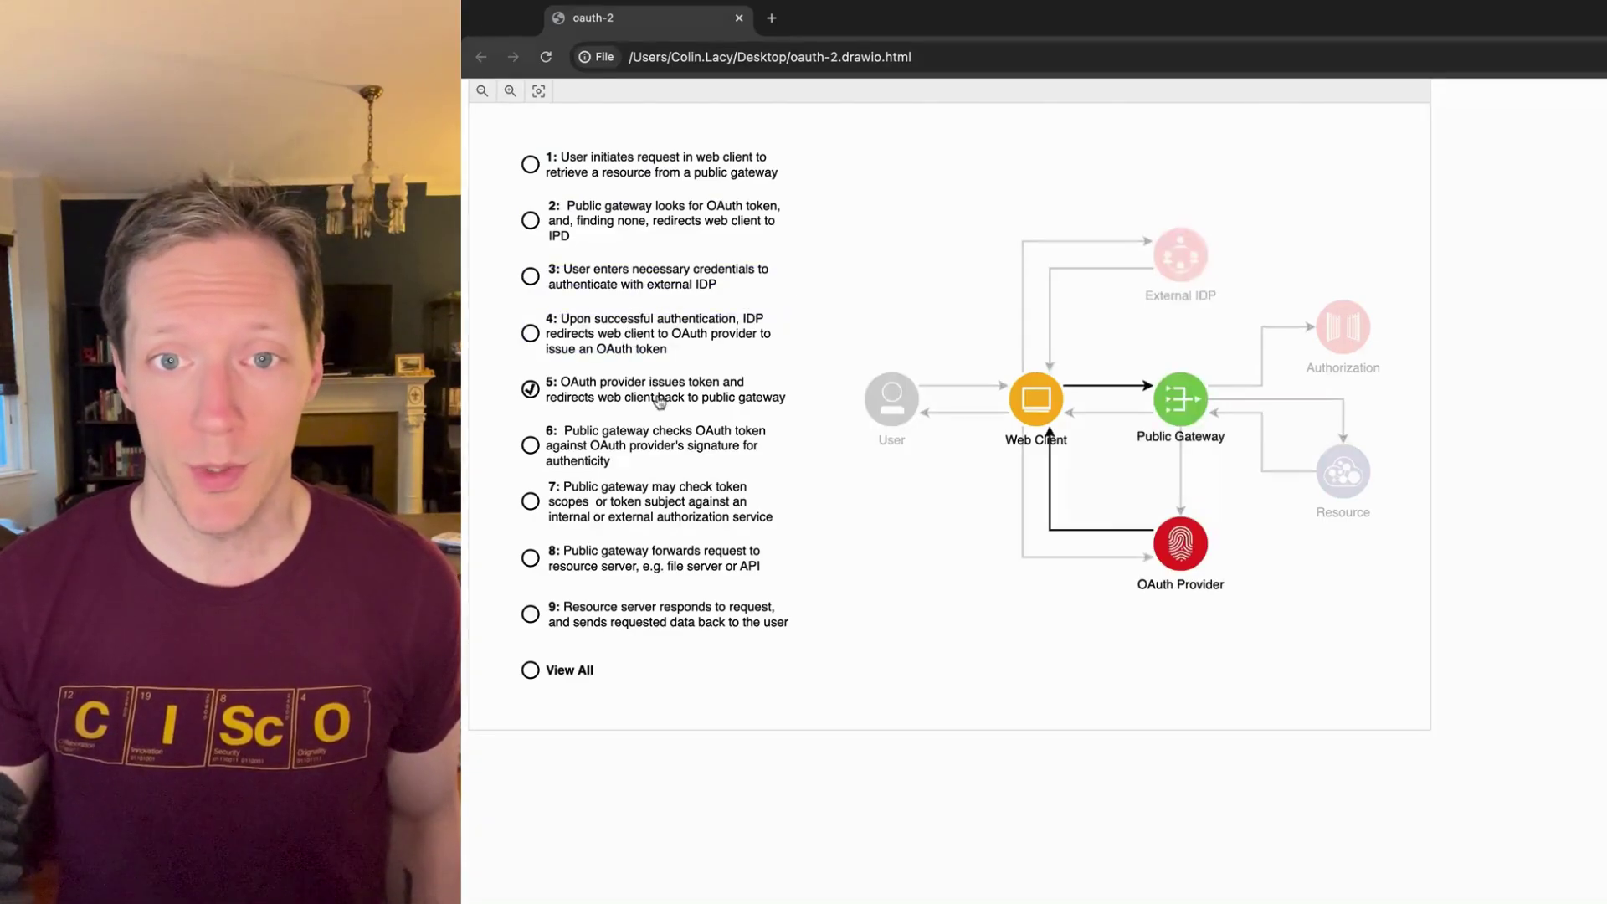
{"action": "left_click", "coordinate": [685, 450]}
{"action": "left_click", "coordinate": [644, 502]}
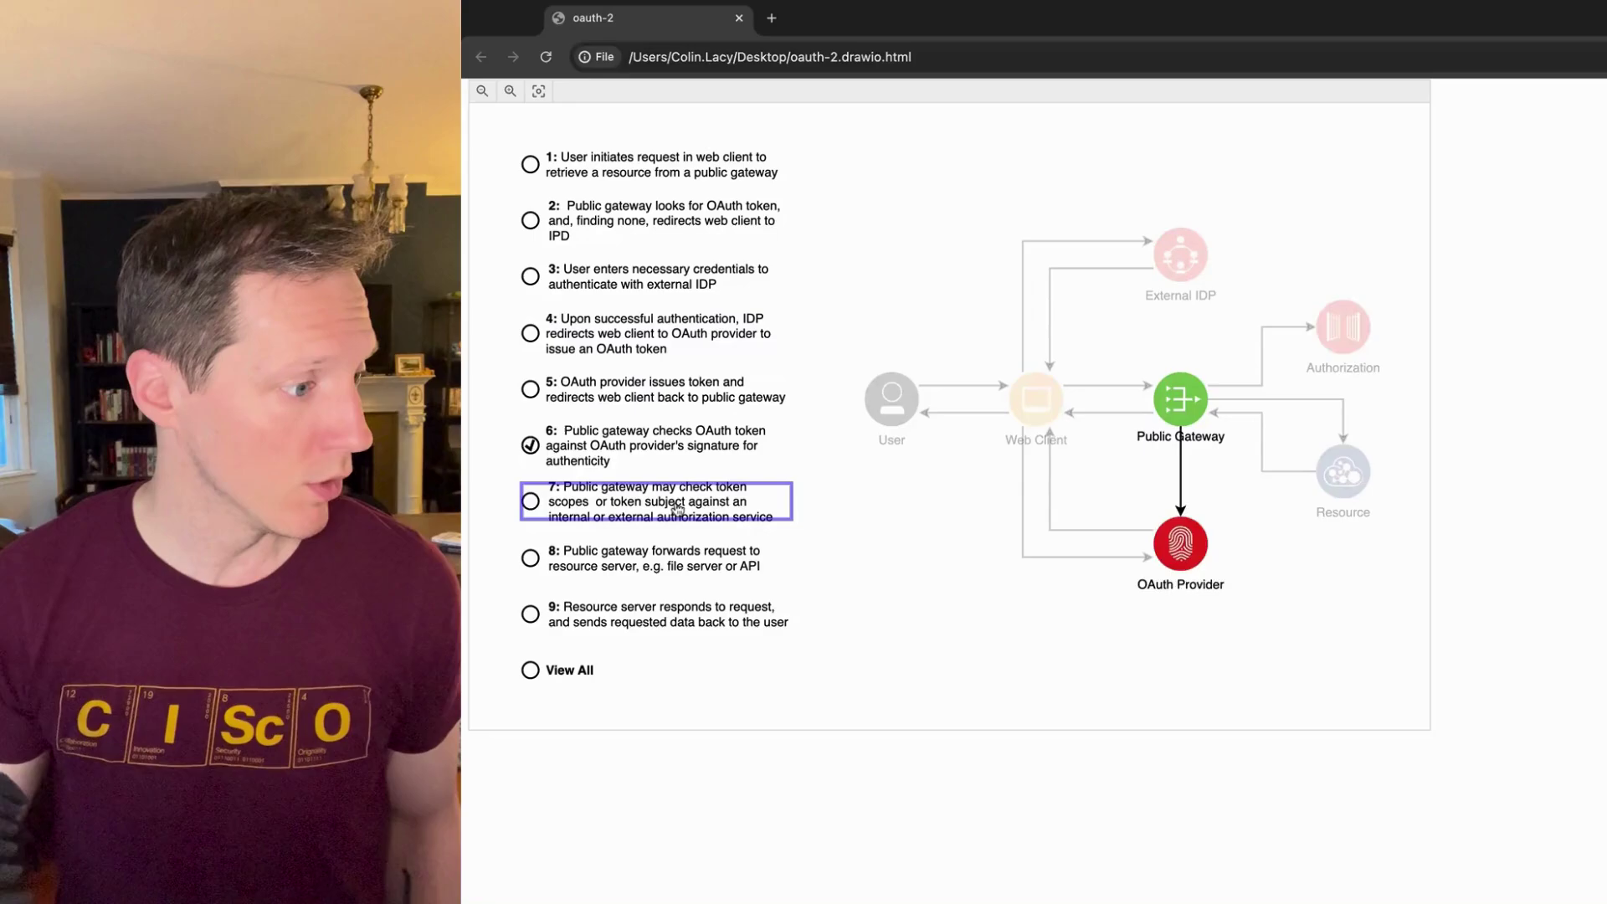
{"action": "left_click", "coordinate": [577, 671]}
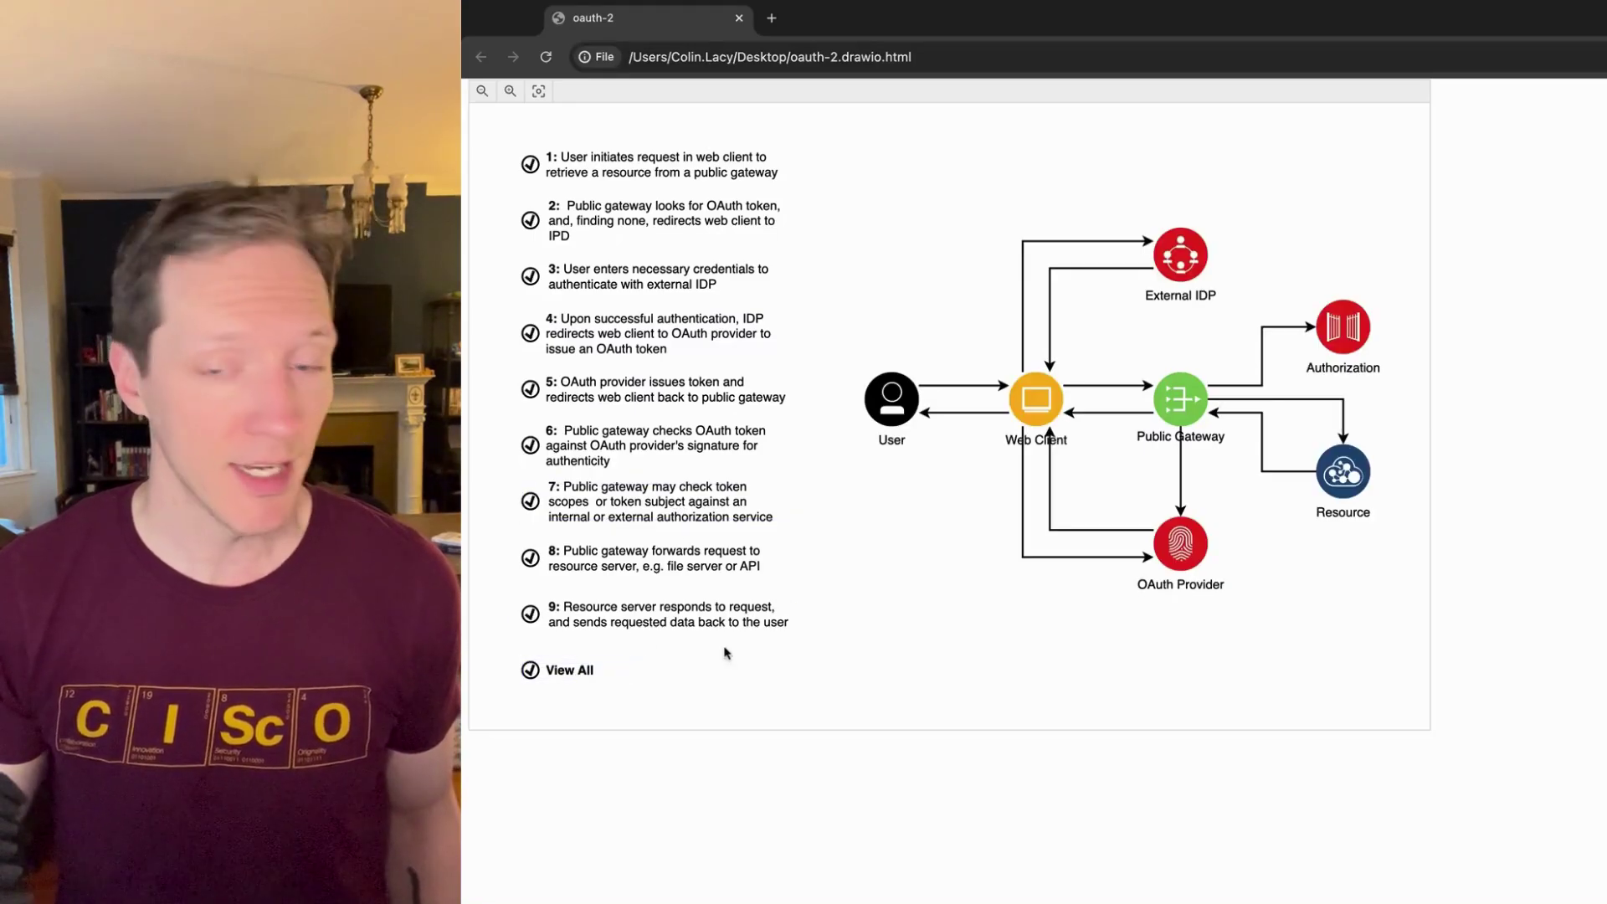